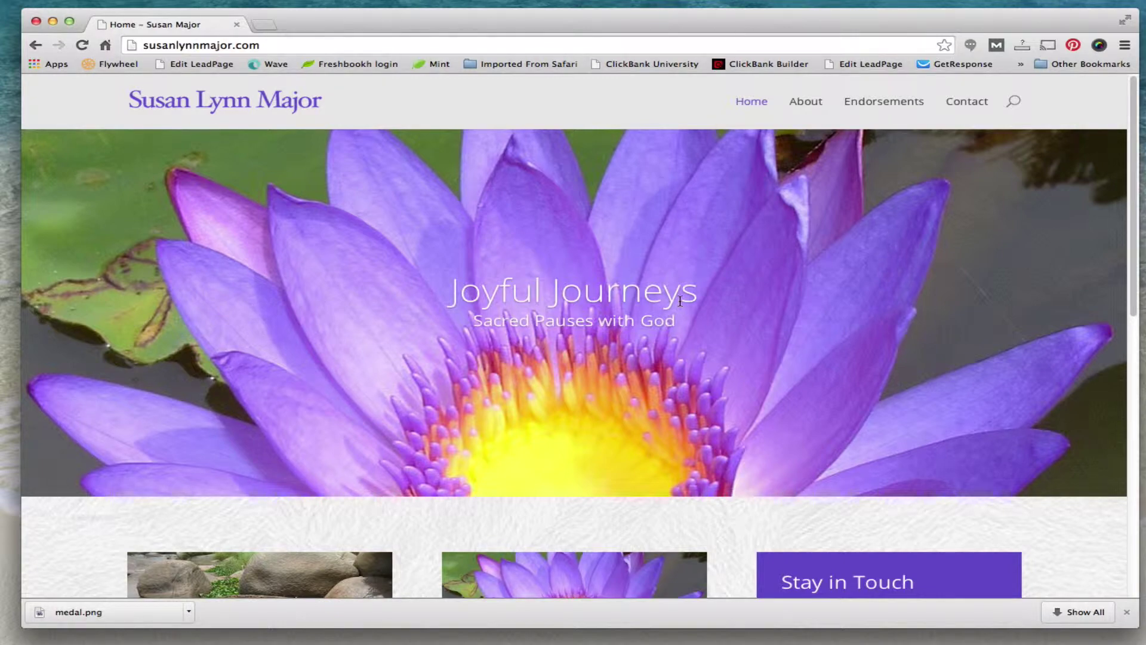
Go to the site's admin login page by appending /wp-admin to the address.
scroll(714, 452, down, 3)
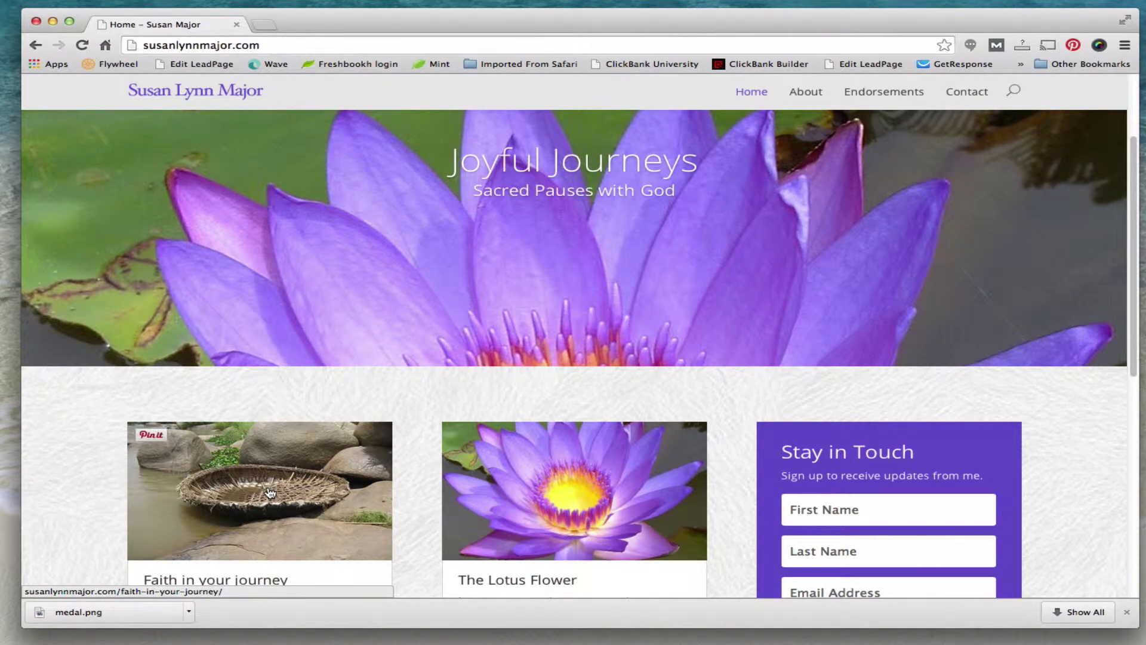
scroll(271, 492, up, 3)
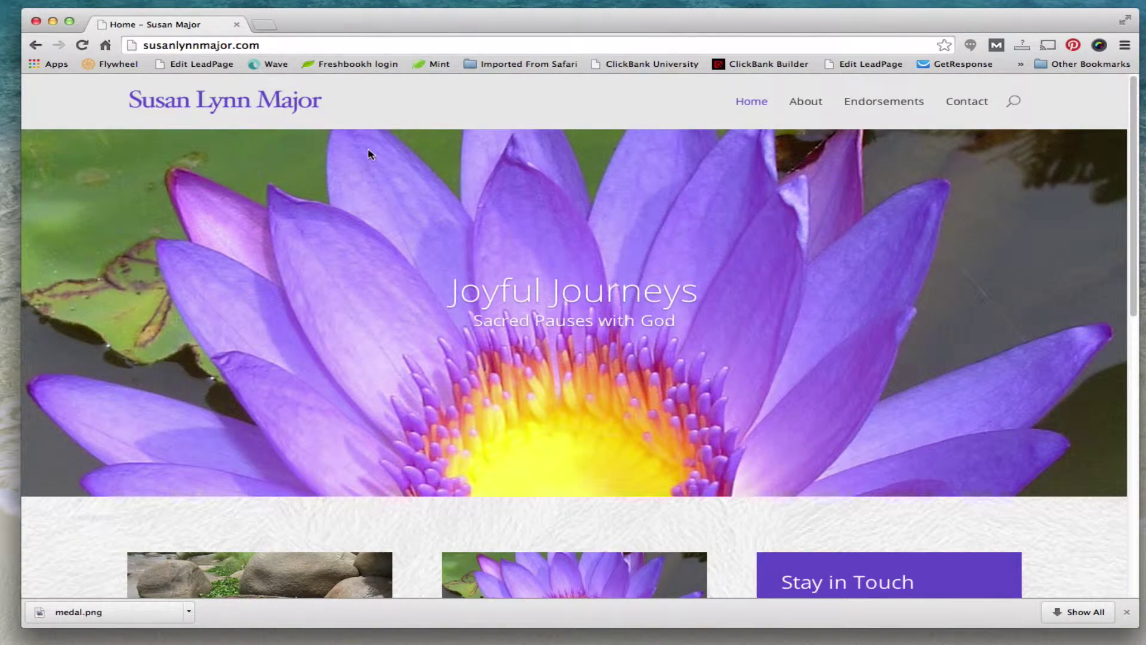
click(280, 47)
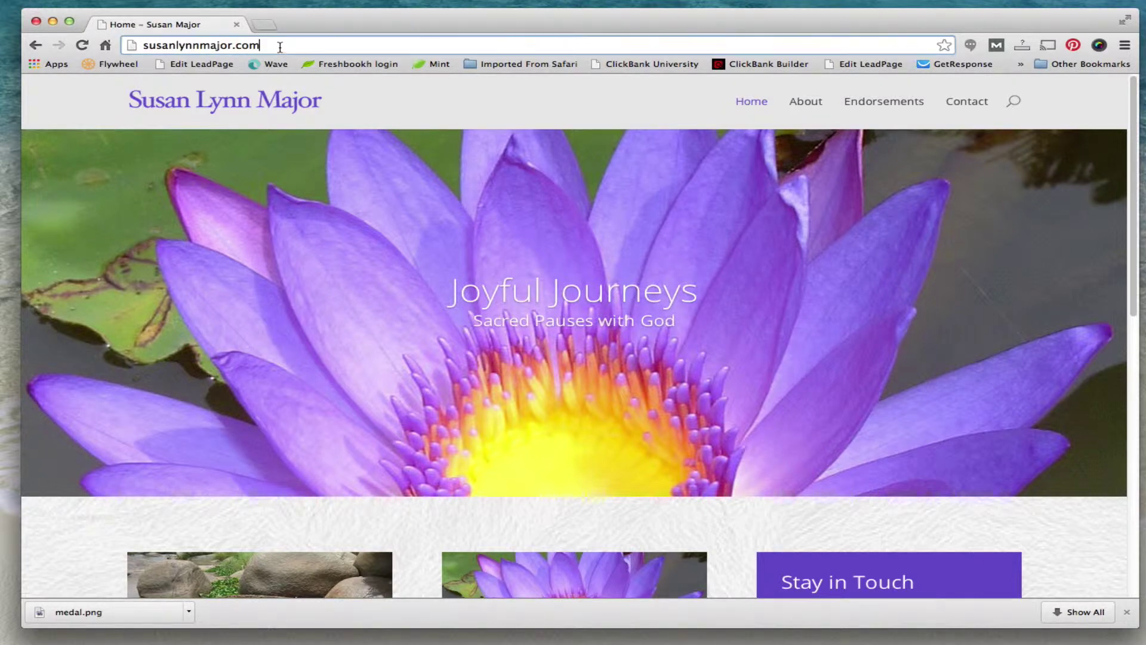
click(270, 46)
text(/)
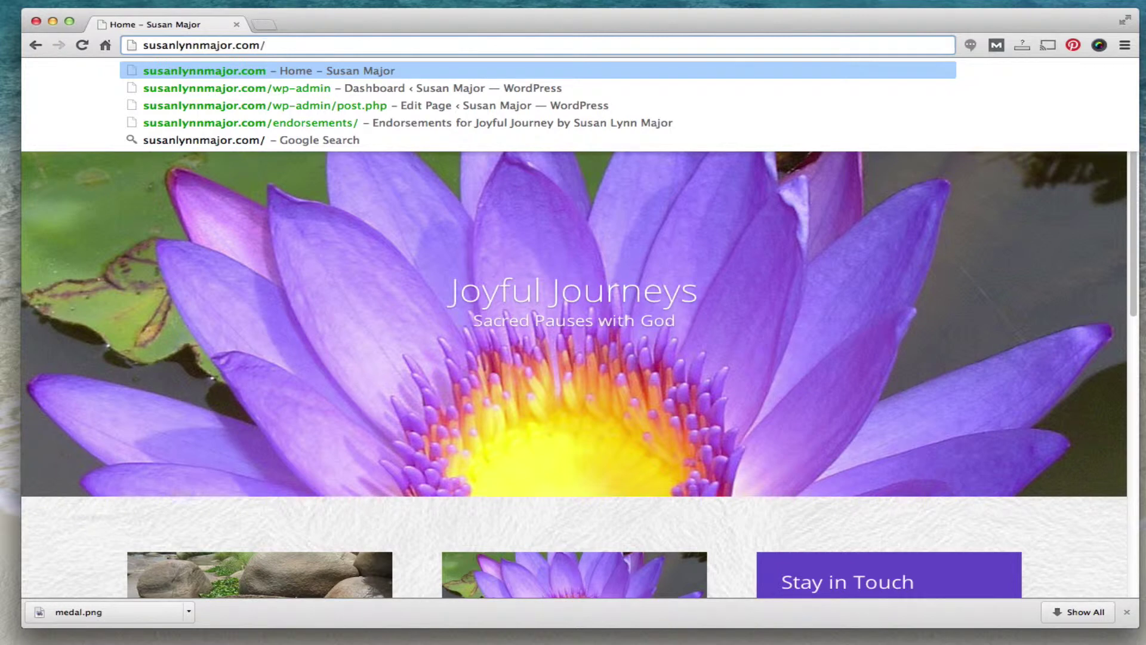
text(wp-)
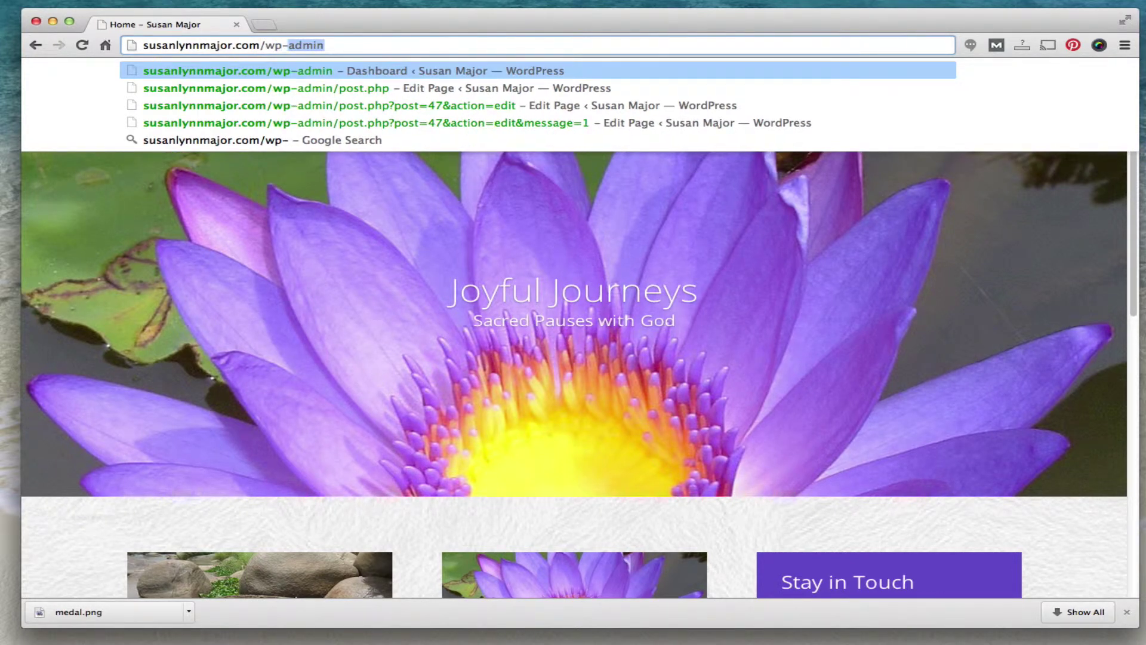
text(admin)
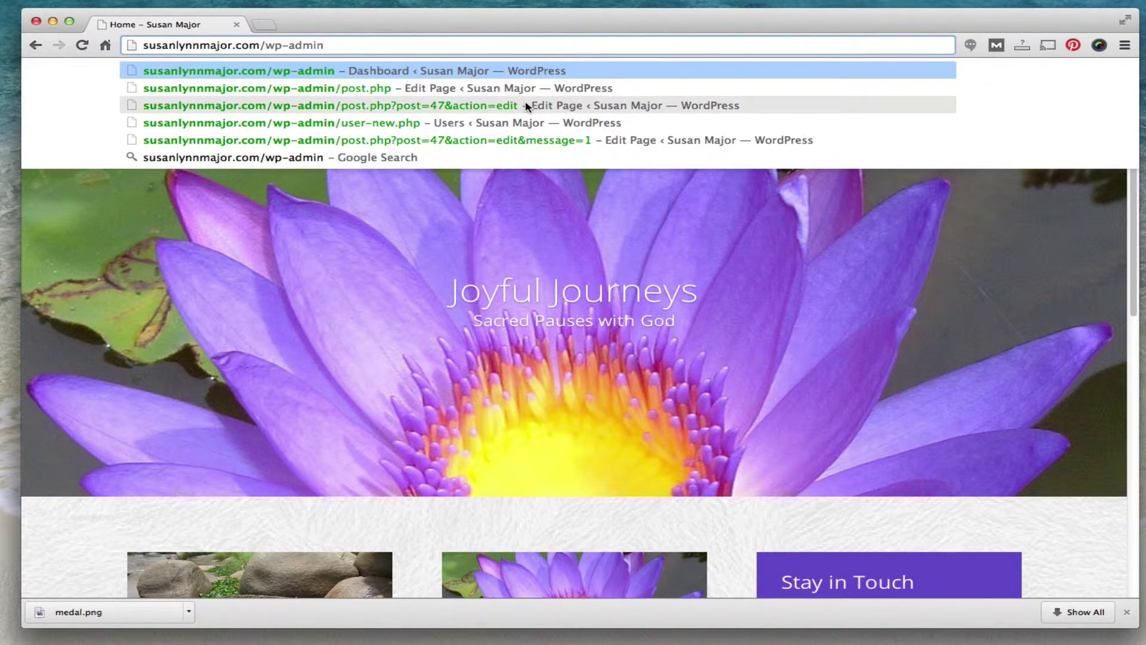
key(Return)
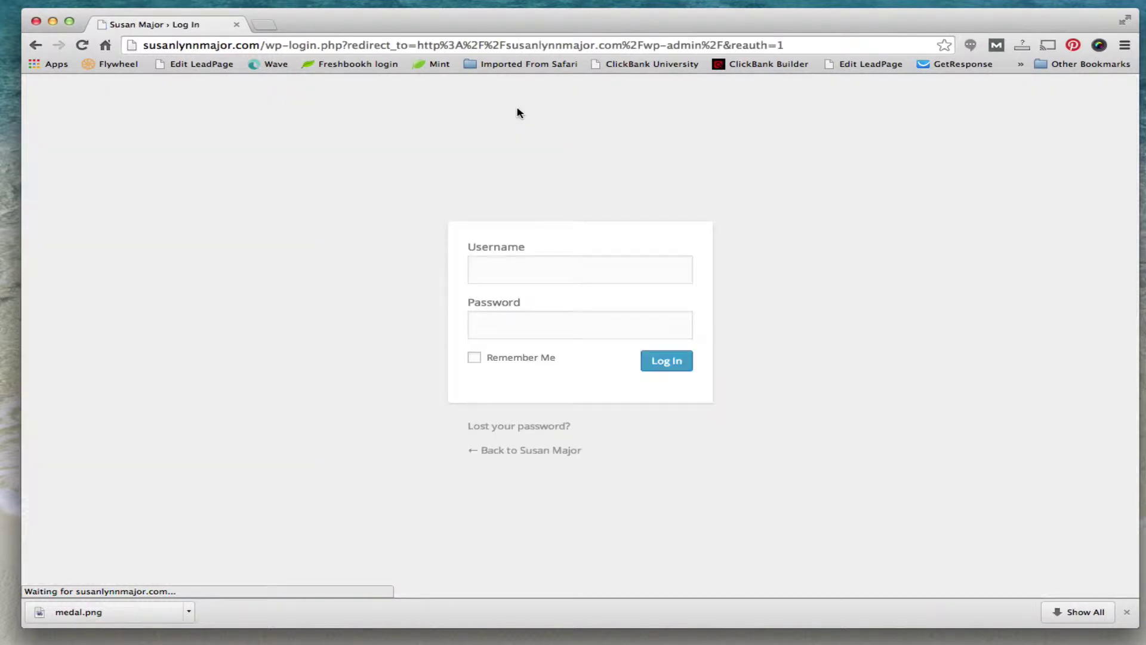
Log in with the account's username and password.
text(Sab)
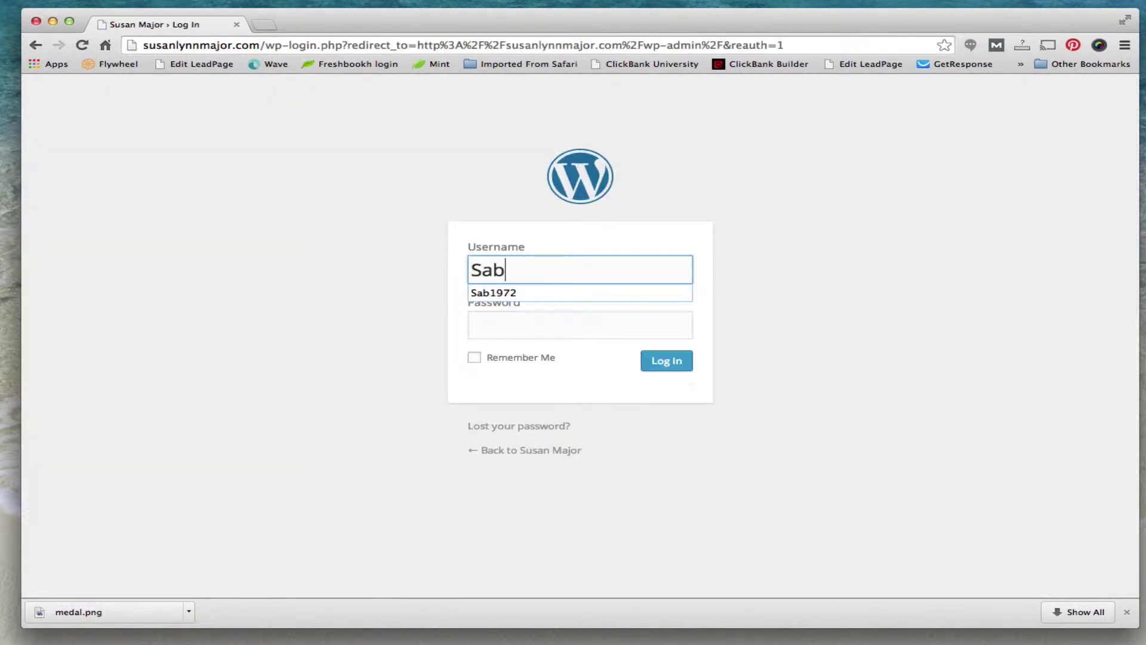
text(1972)
click(580, 325)
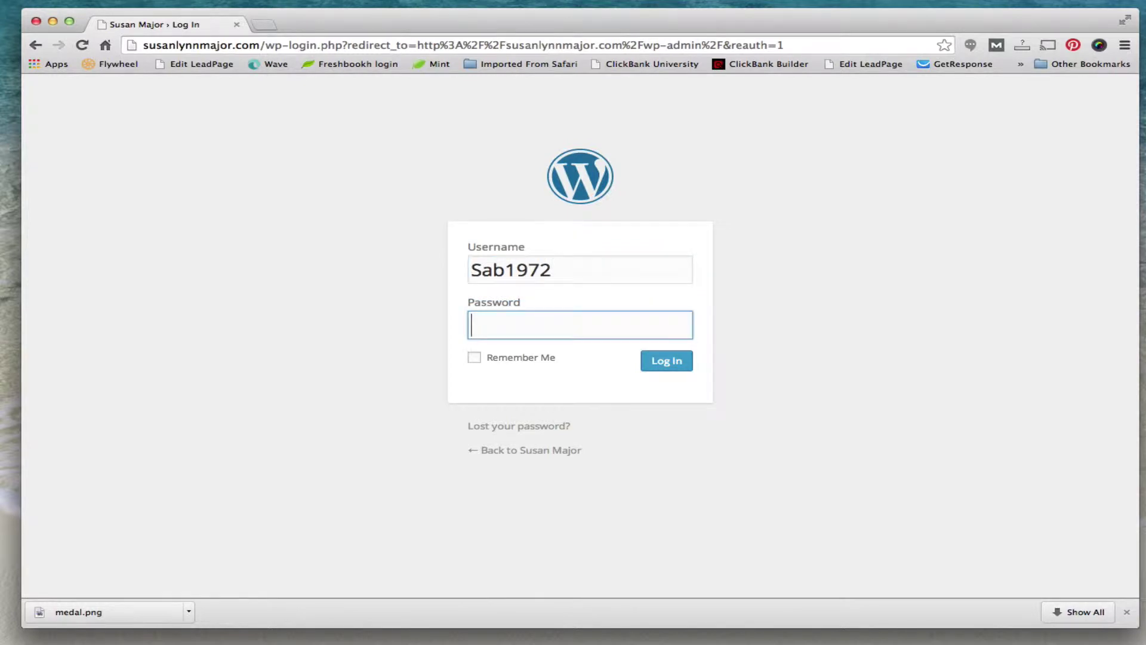
text(************)
click(672, 361)
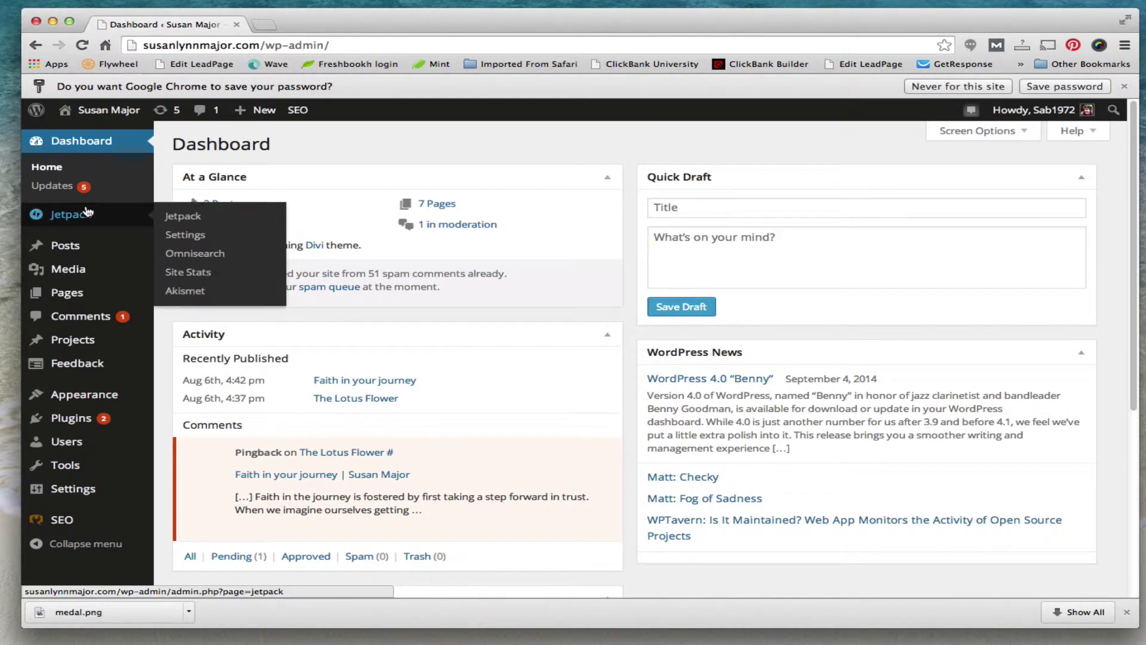
Open 'Faith in your journey' for editing from the All Posts list.
mouse_move(73, 253)
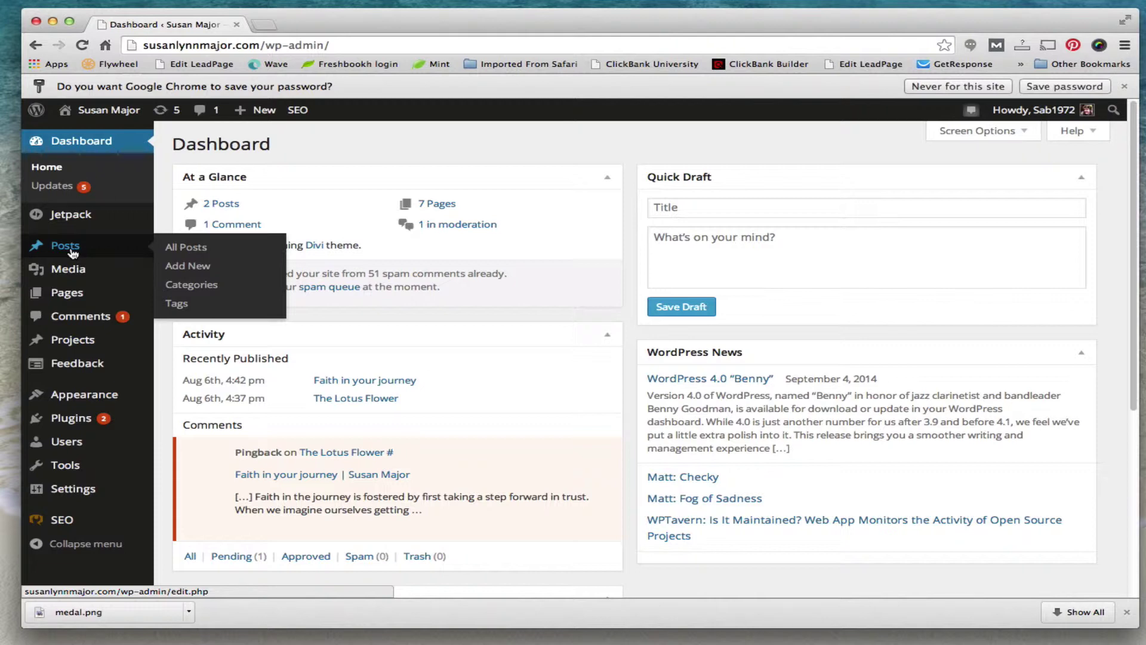
click(182, 248)
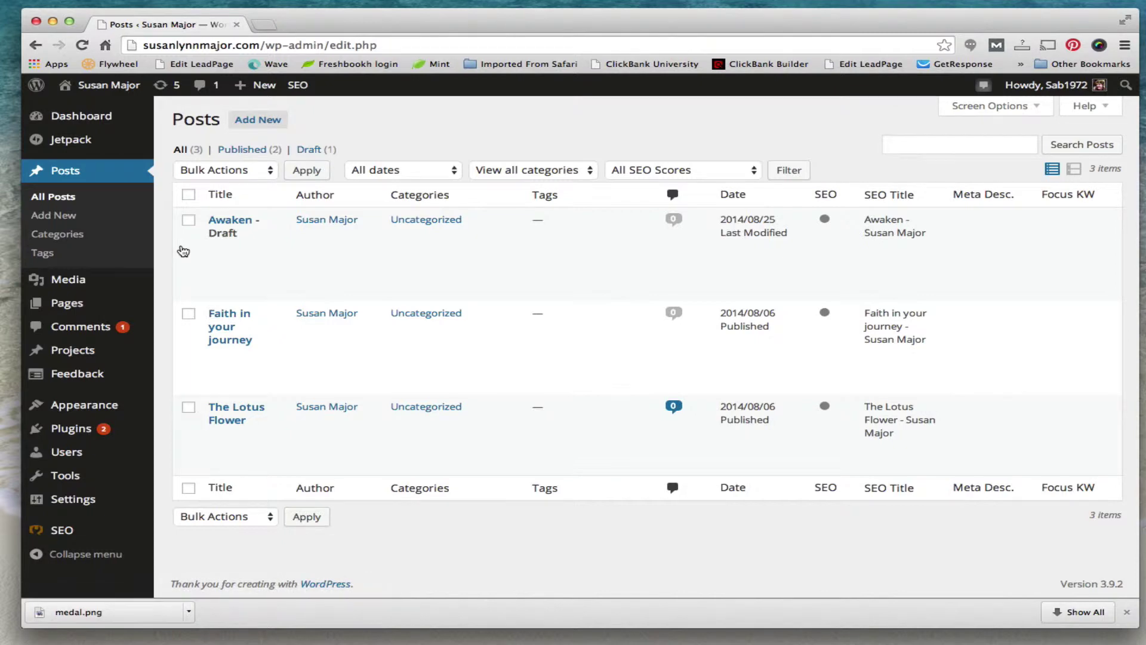
mouse_move(184, 250)
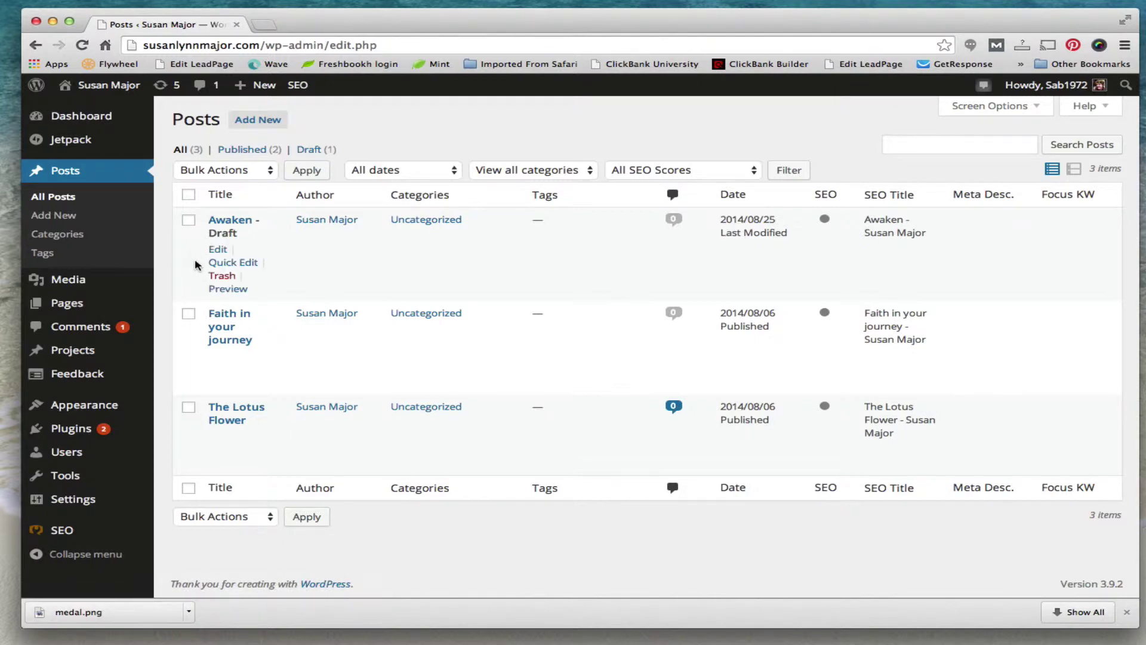
mouse_move(216, 327)
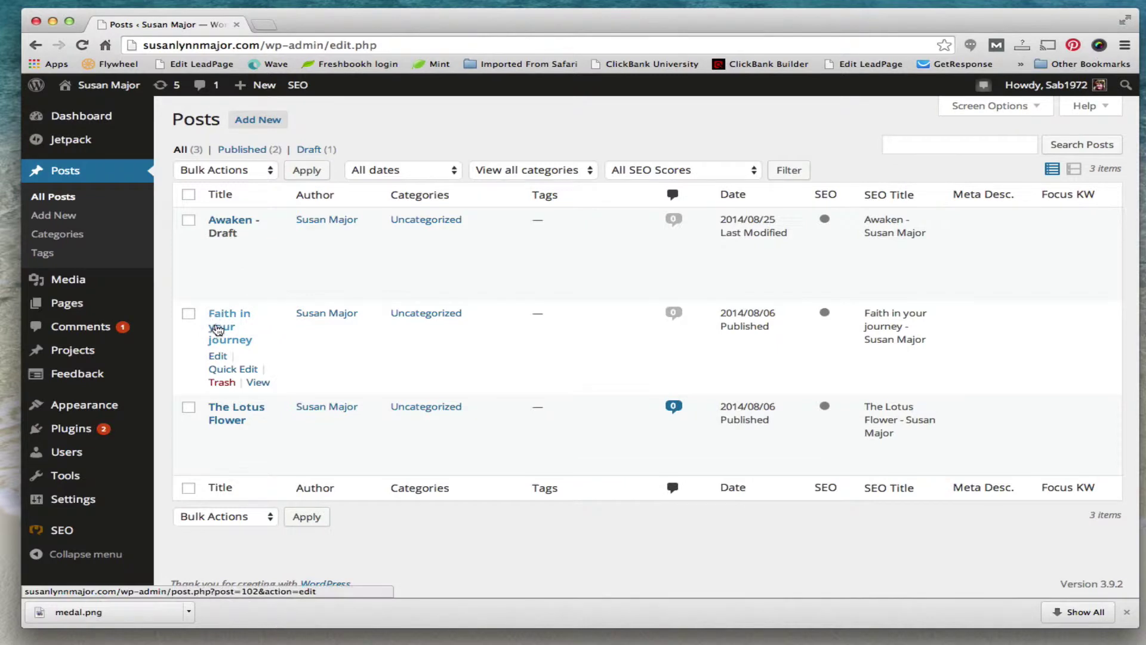
click(220, 357)
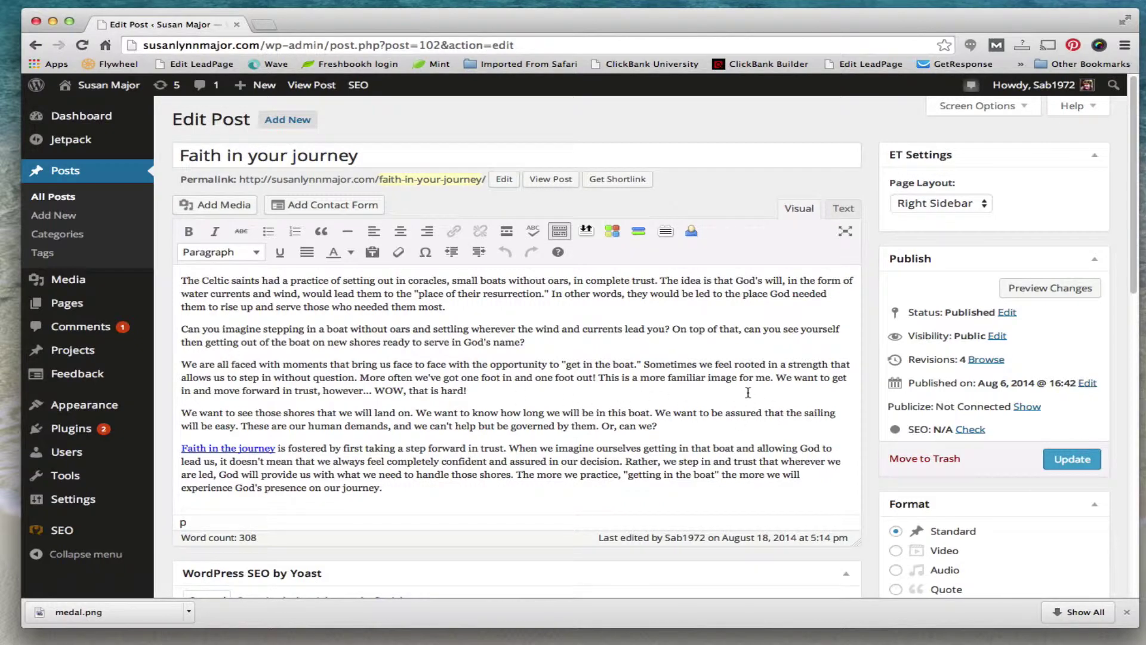
Remove the coracle photo from the post's Featured Image box.
scroll(712, 386, down, 6)
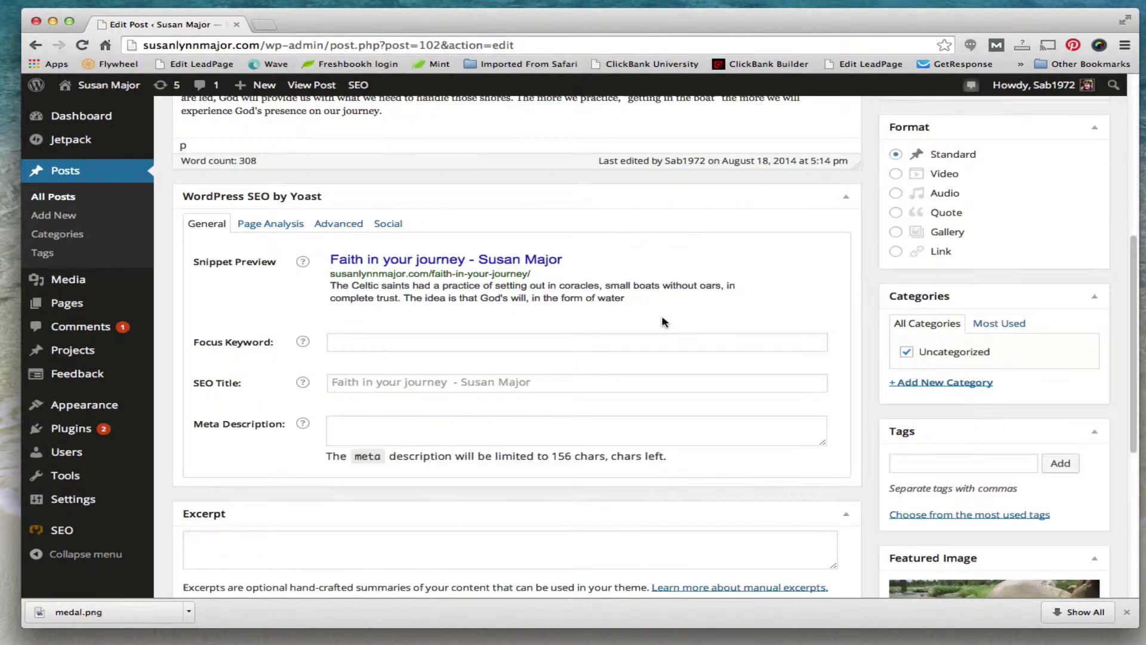
scroll(781, 373, down, 8)
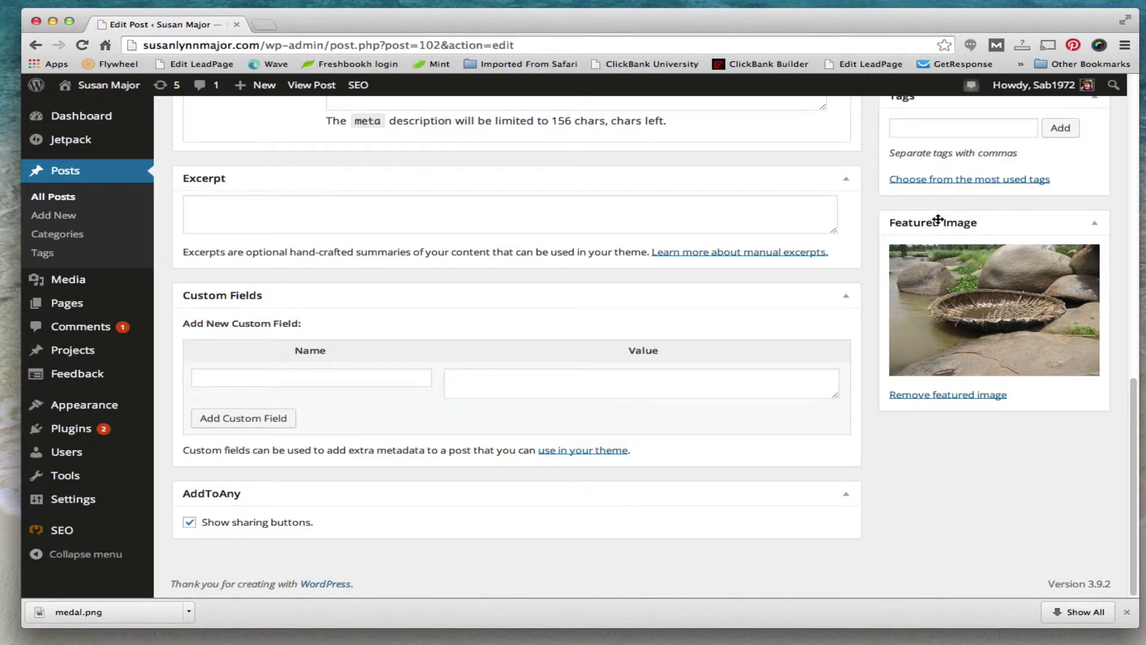
click(958, 396)
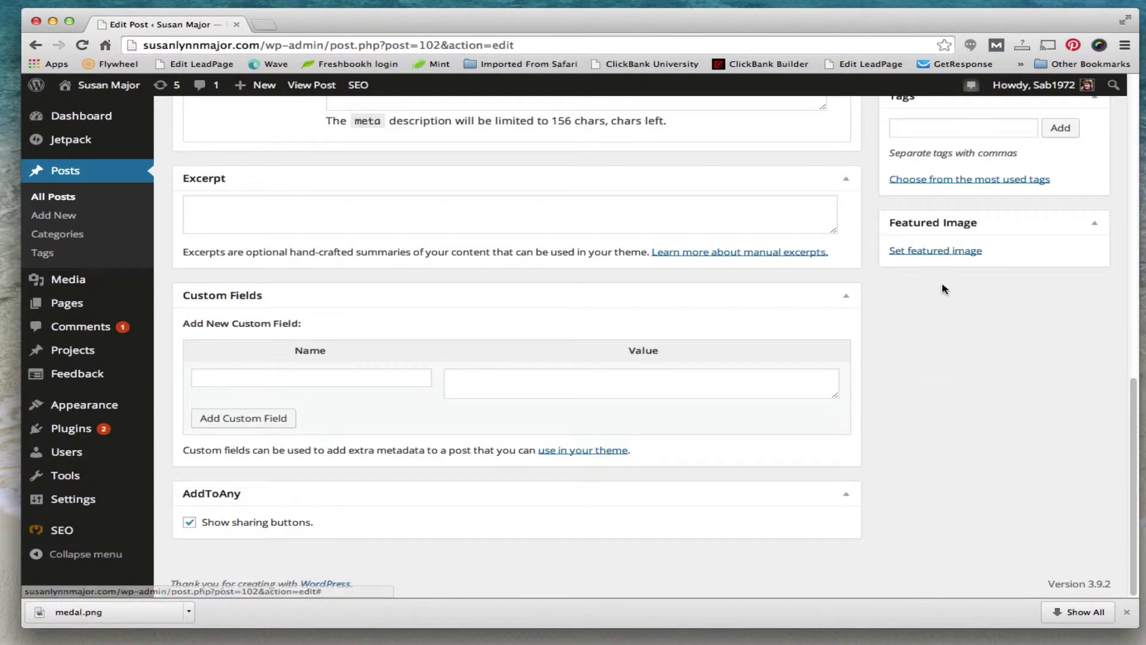
Open the file browser from the Set featured image Upload Files tab.
click(935, 252)
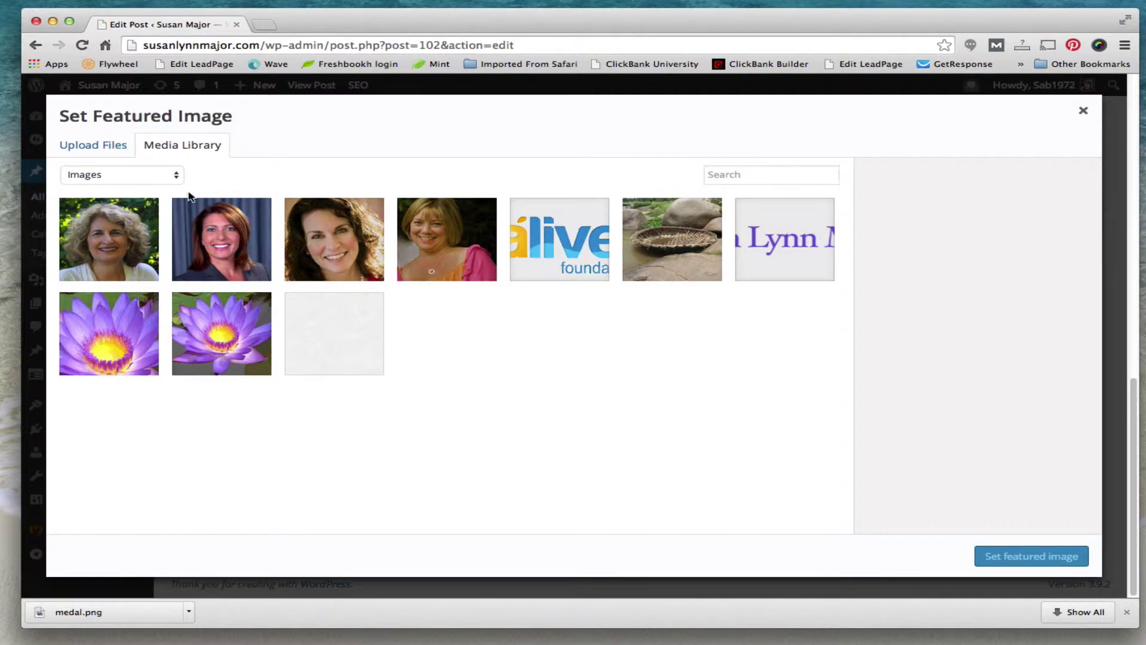
click(90, 149)
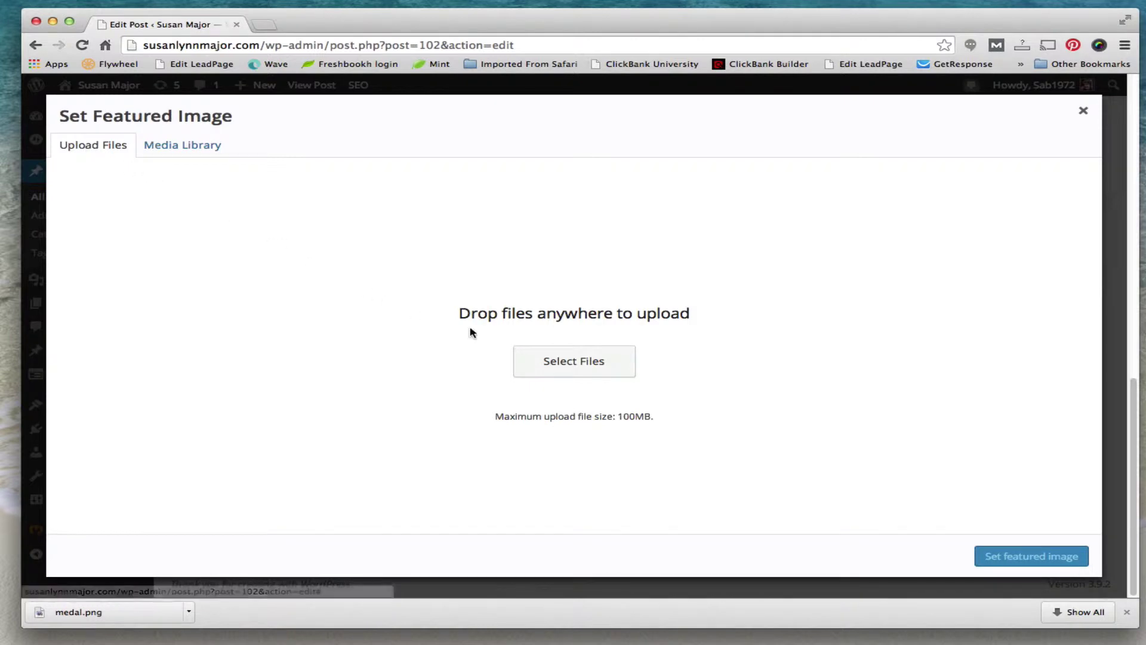
click(546, 362)
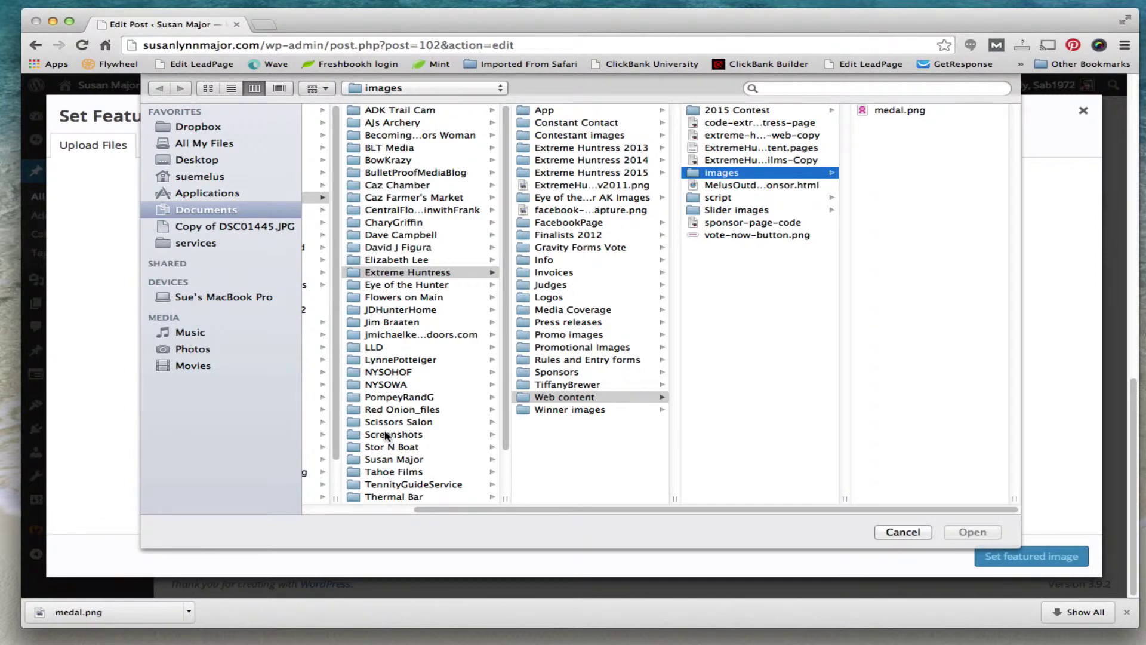
Upload Lake_mapourika_NZ.jpeg from the project's Images folder.
click(385, 460)
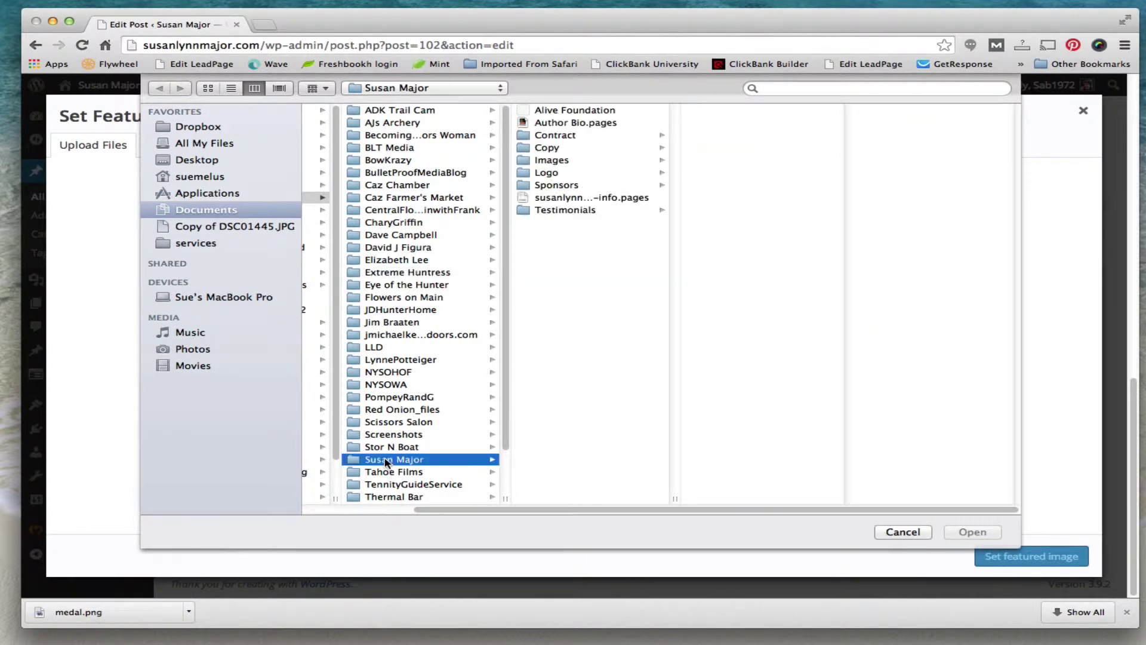
click(548, 161)
click(713, 136)
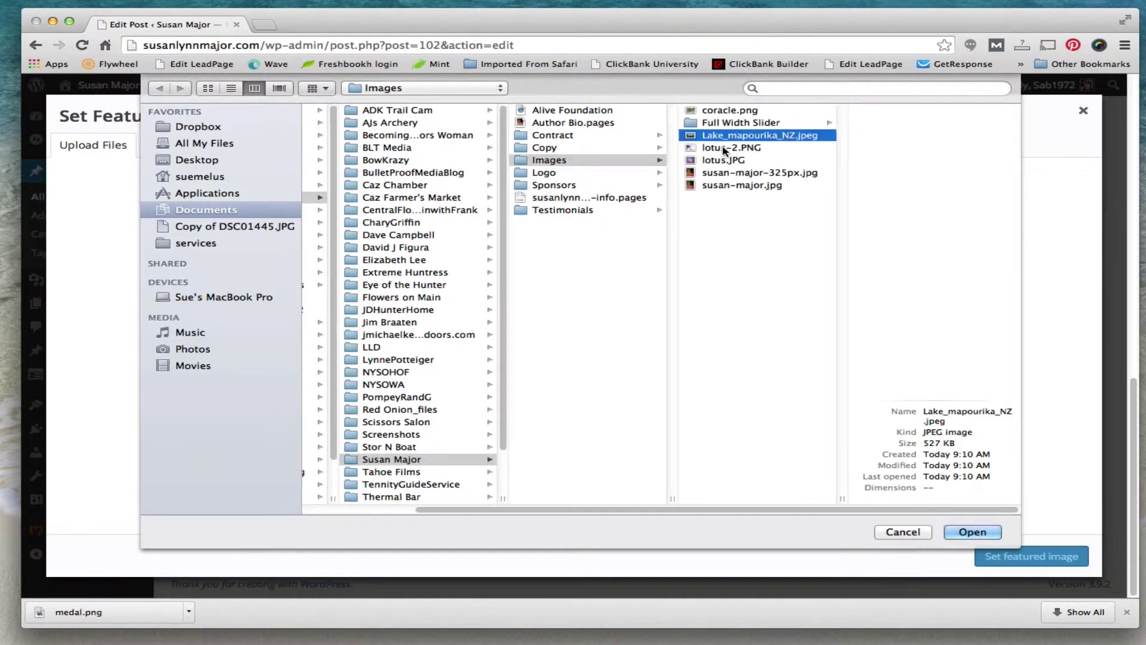
click(974, 531)
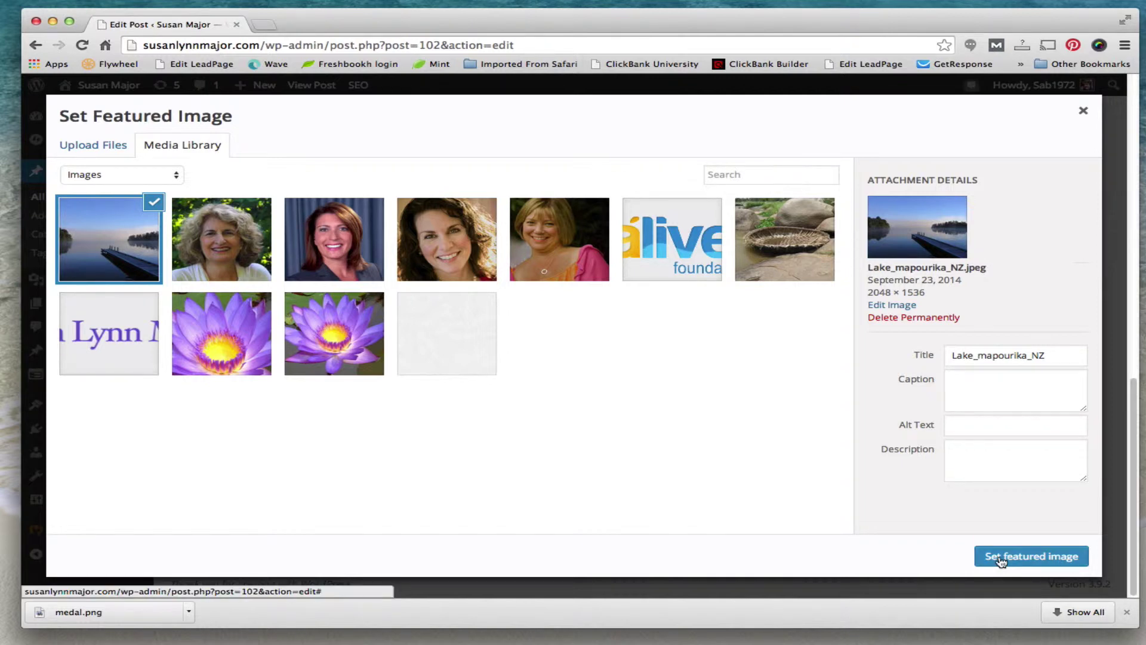
Set the uploaded Lake_mapourika_NZ.jpeg as the post's featured image.
click(1001, 558)
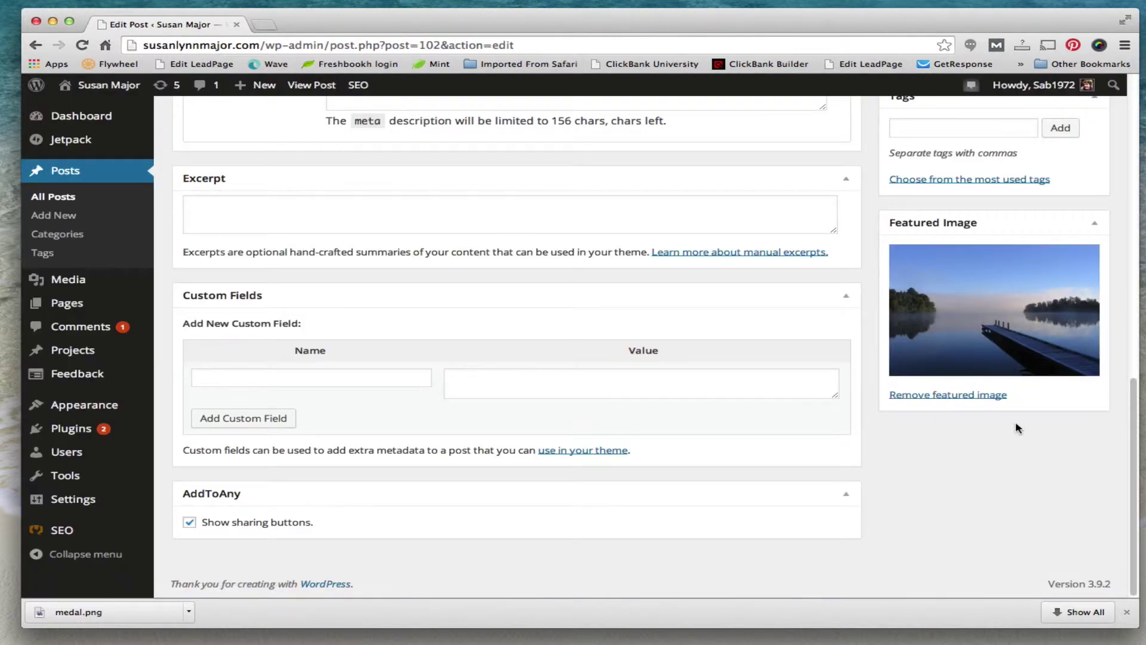
Update the 'Faith in your journey' post to save the lake featured image.
scroll(1009, 394, up, 10)
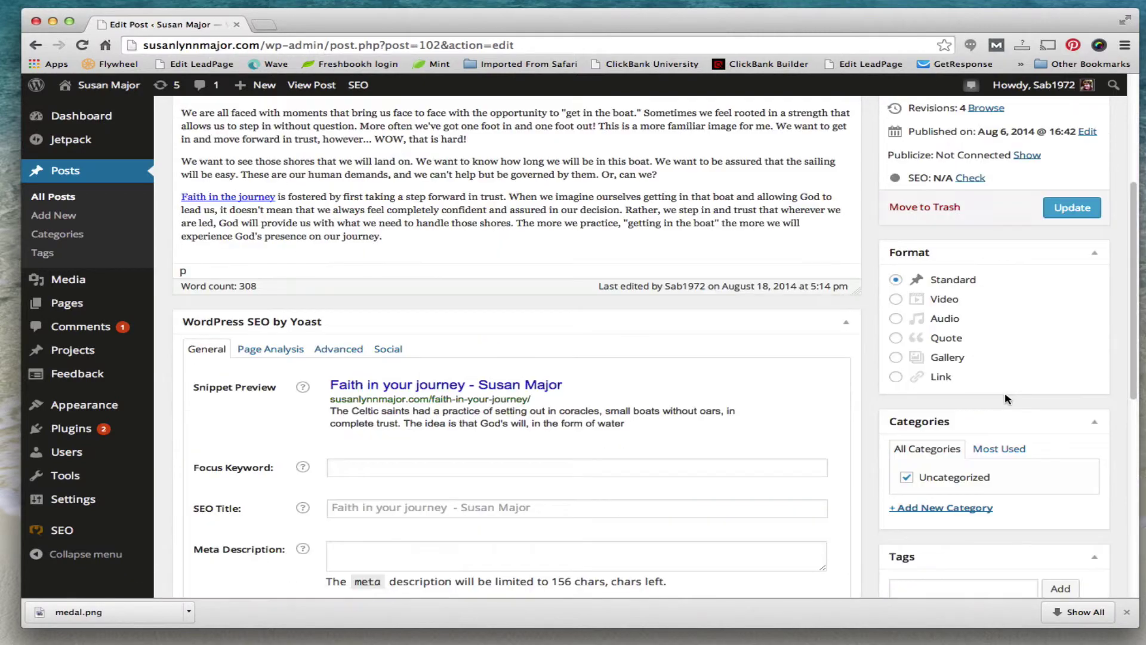
scroll(1008, 399, up, 5)
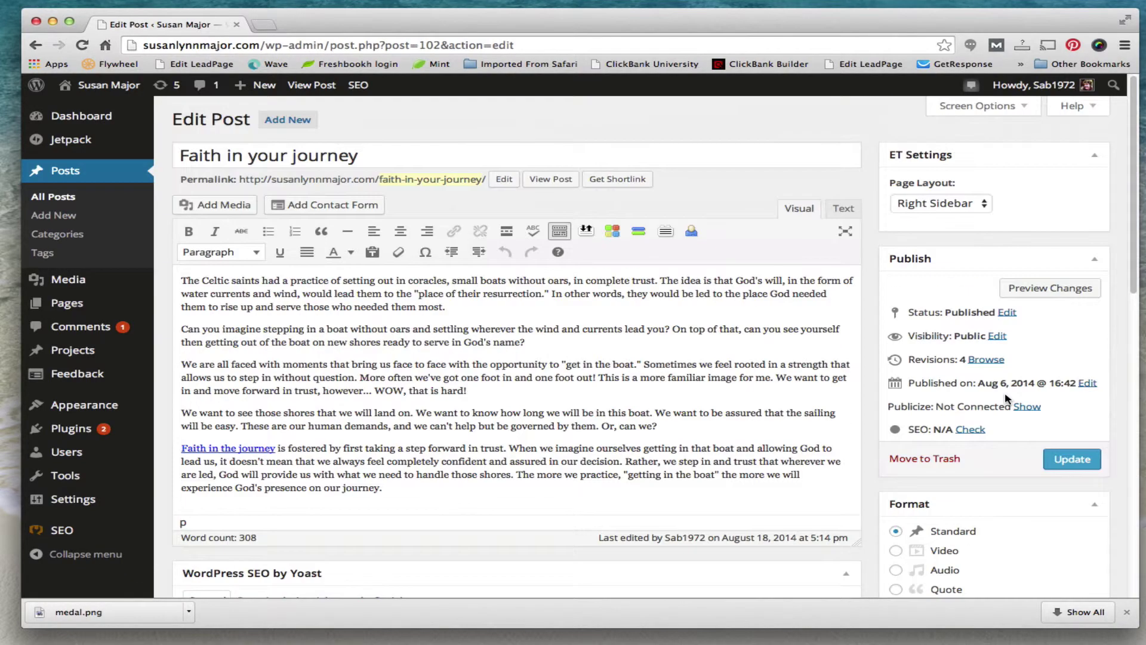
click(1088, 463)
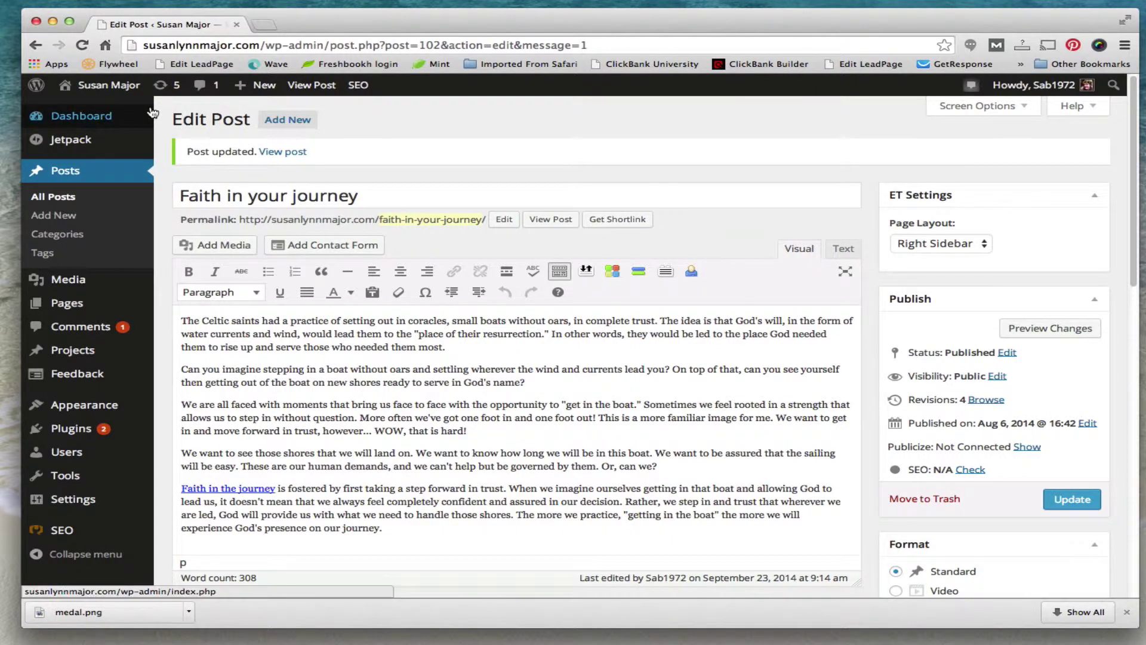
mouse_move(132, 107)
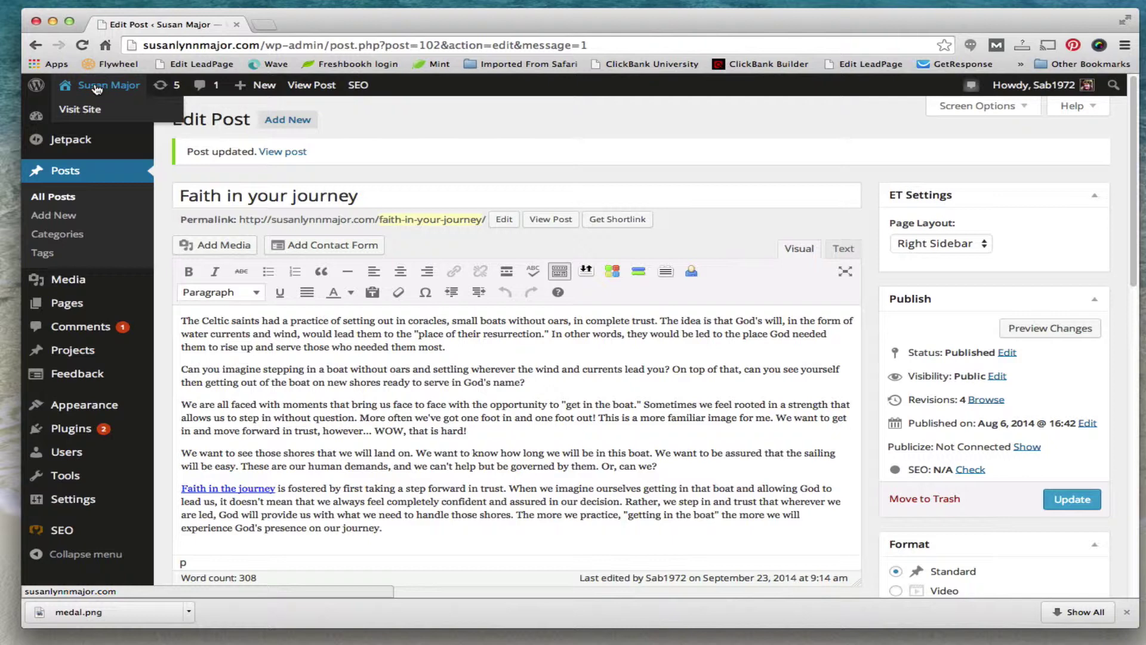
Visit the live homepage and check the lake image on the post card.
click(89, 111)
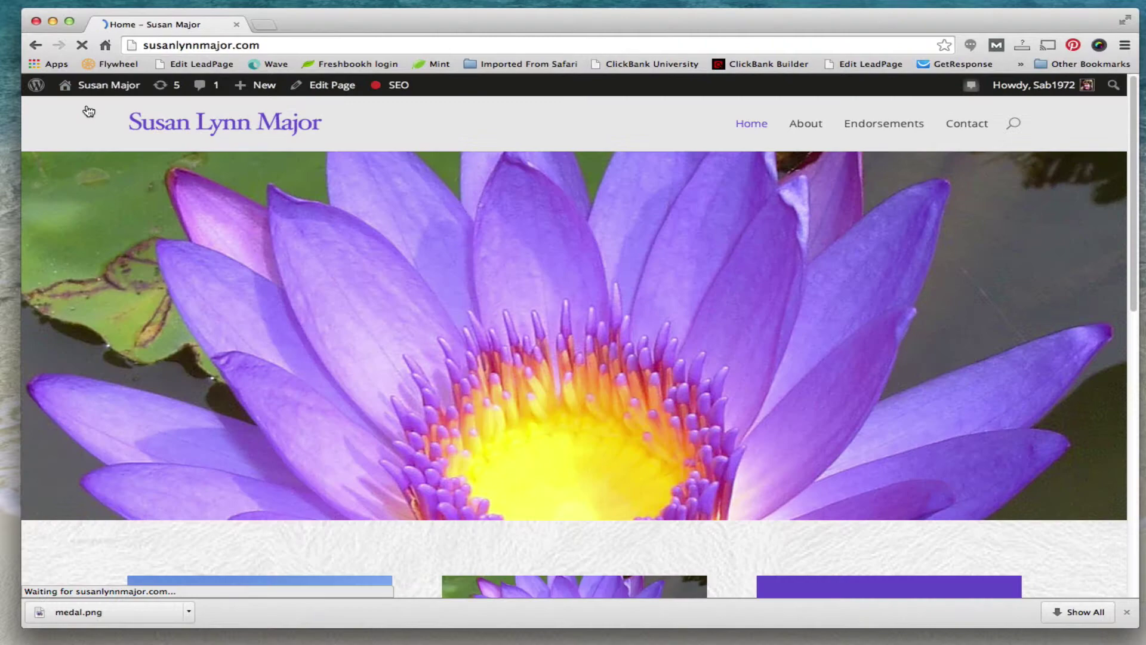
scroll(411, 377, down, 4)
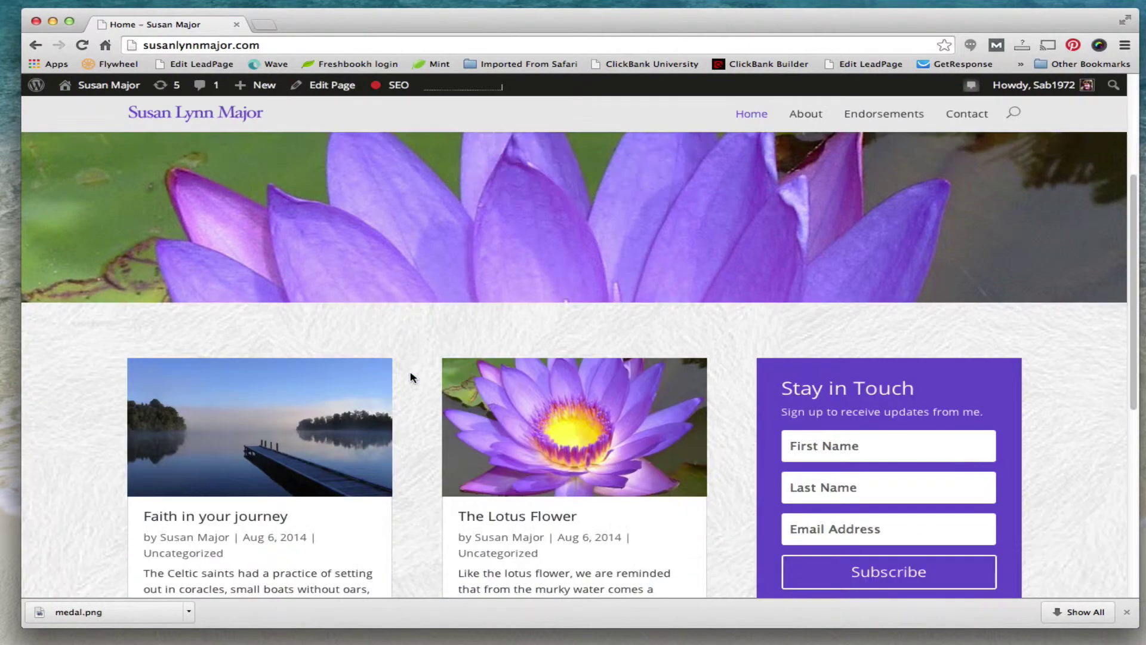
scroll(313, 457, down, 3)
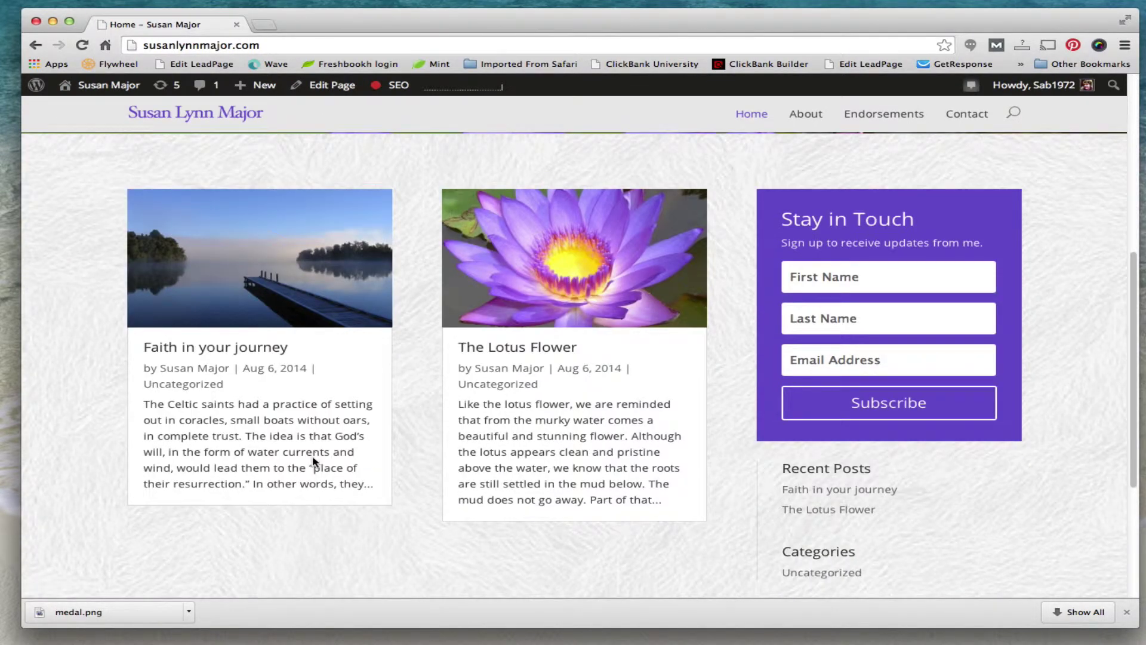
scroll(312, 459, down, 3)
scroll(313, 457, up, 4)
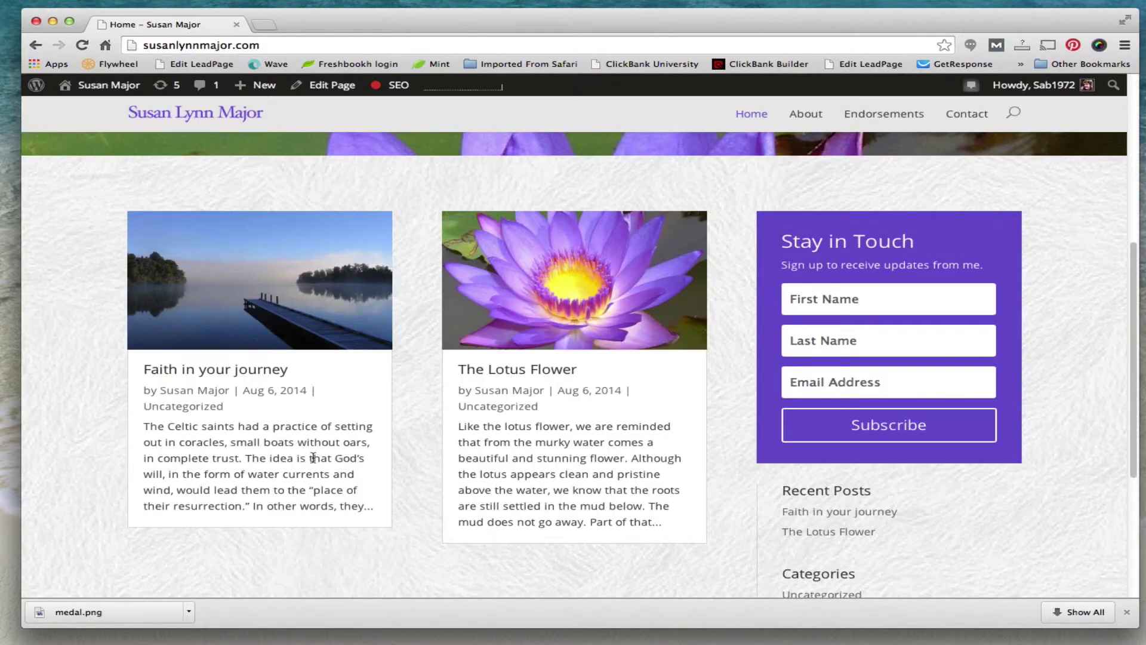
scroll(313, 458, up, 7)
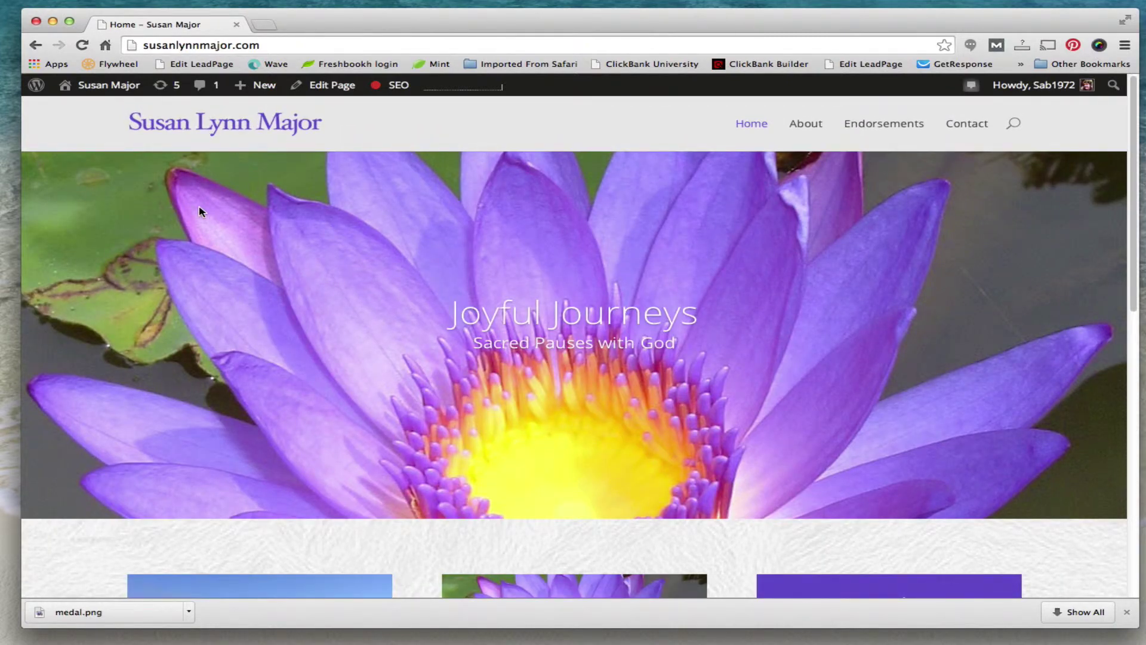
mouse_move(94, 89)
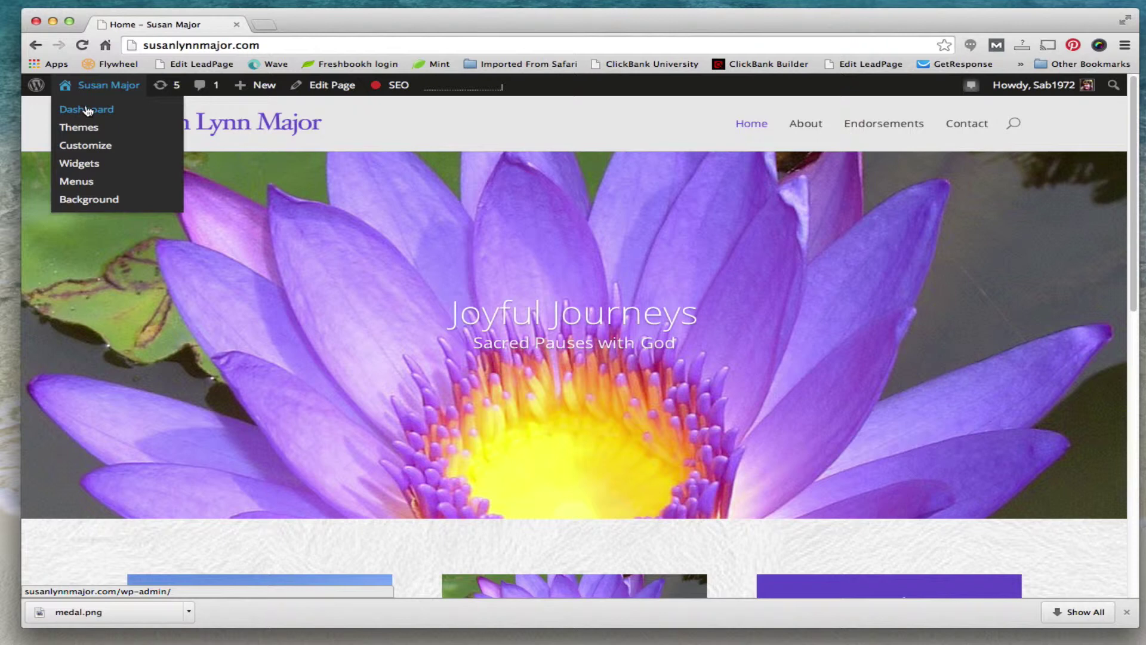
mouse_move(247, 88)
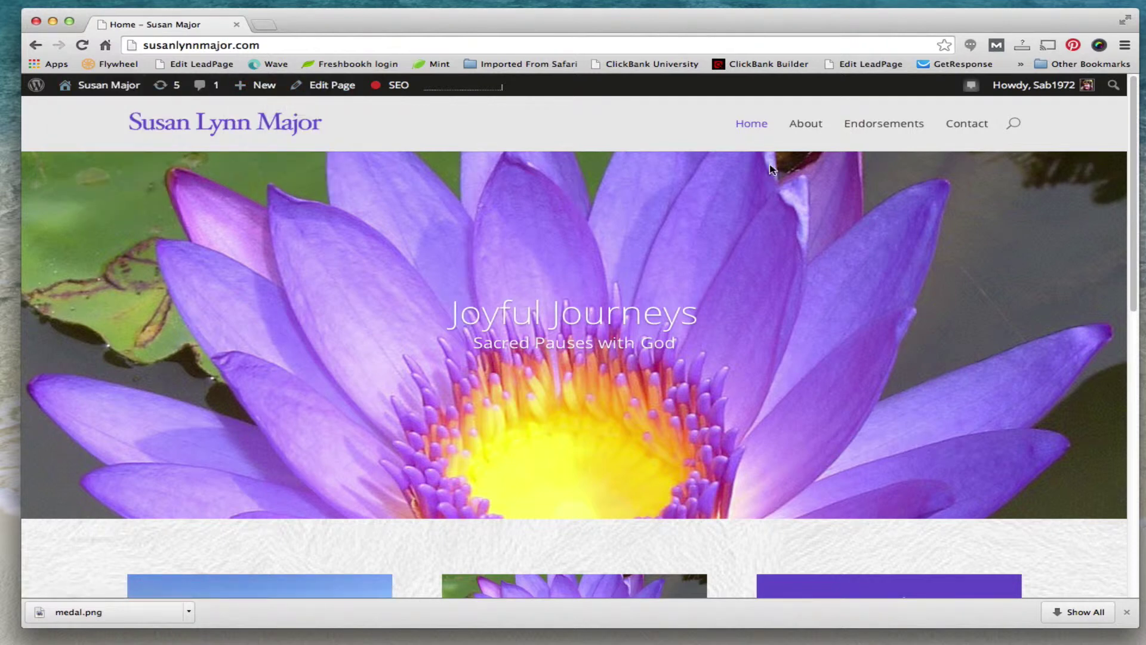
Open the About page on the live site, then in the page editor.
click(813, 130)
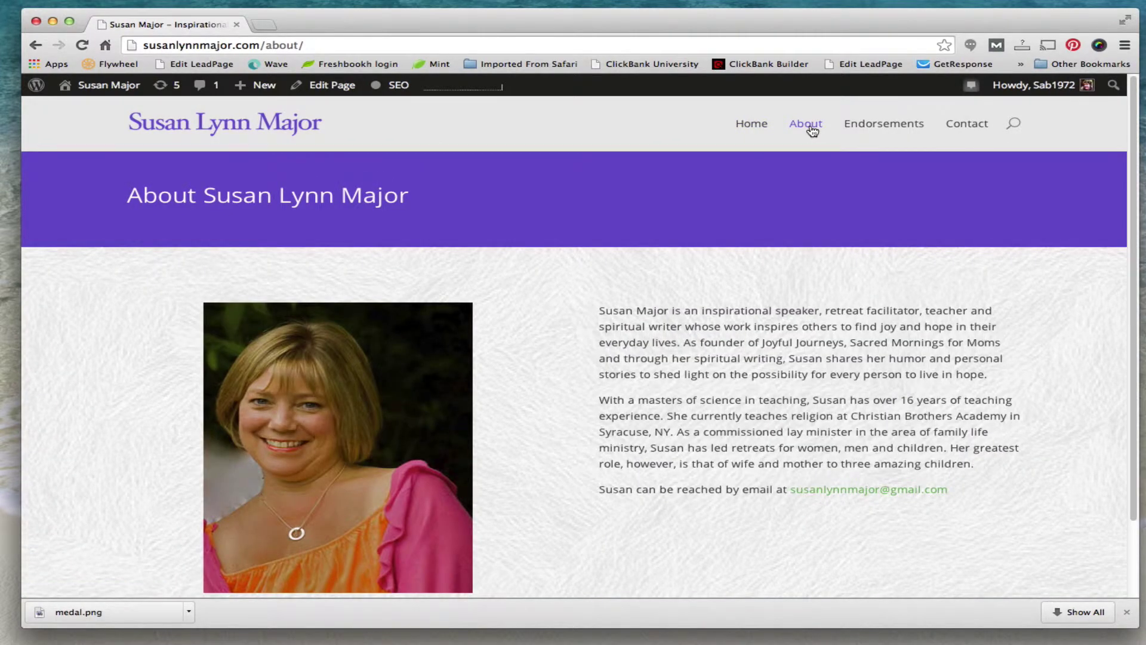
click(333, 87)
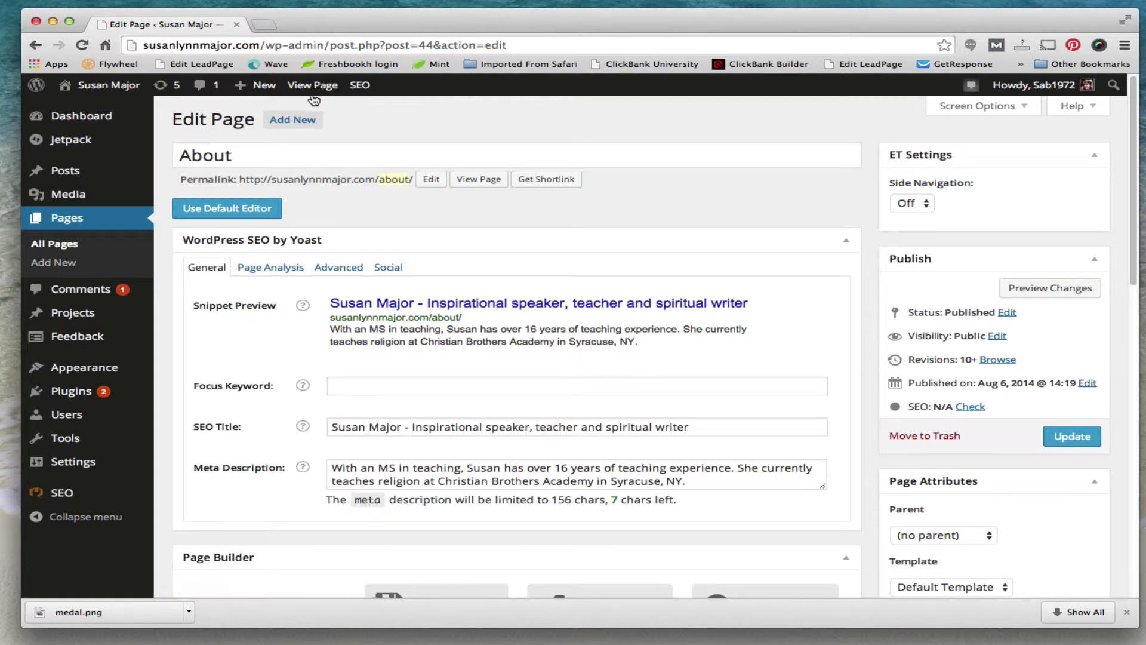
mouse_move(94, 207)
mouse_move(67, 173)
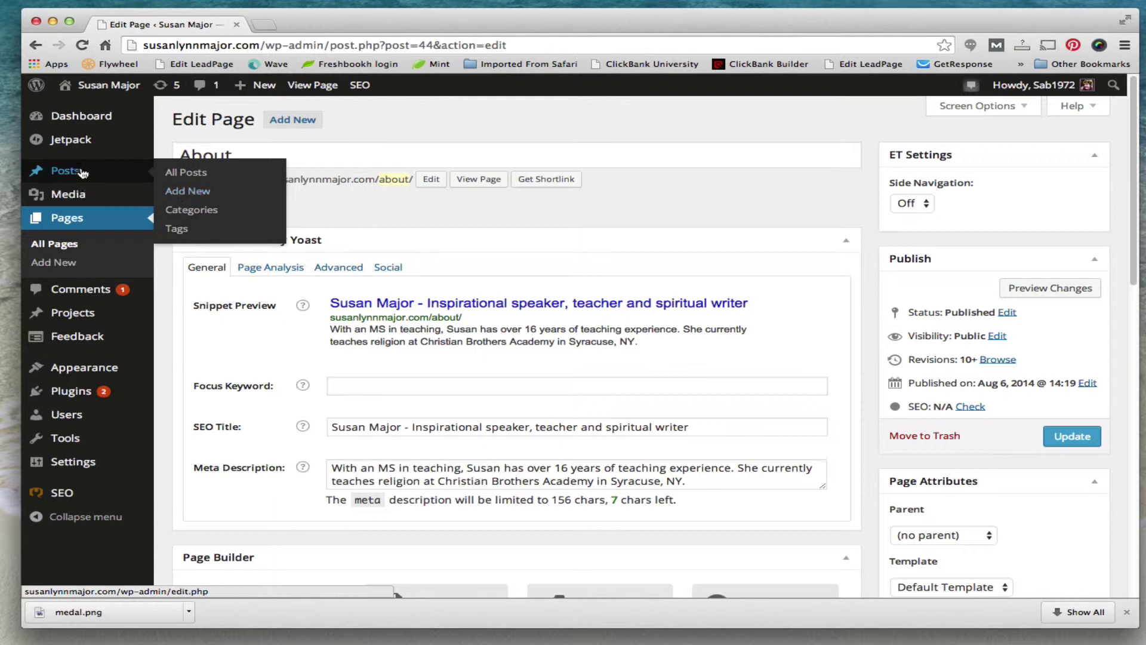
Show All Posts: draft 'Awaken', 'Faith in your journey' and 'The Lotus Flower'.
click(58, 173)
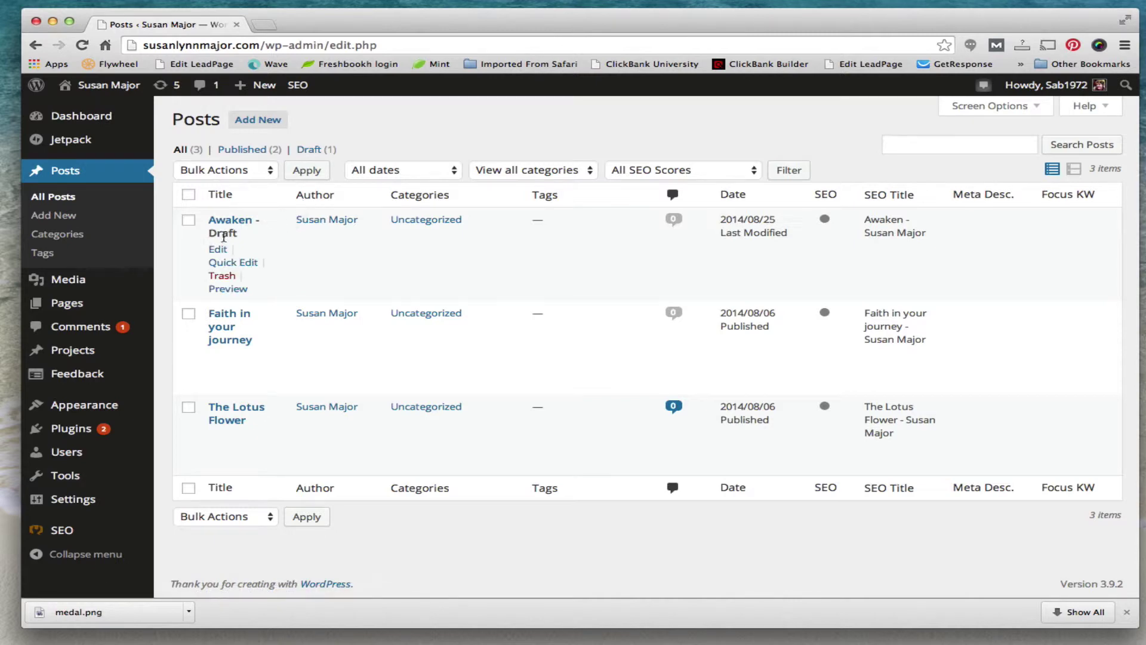
Edit the Awaken draft and delete the blank line before its first paragraph.
click(219, 250)
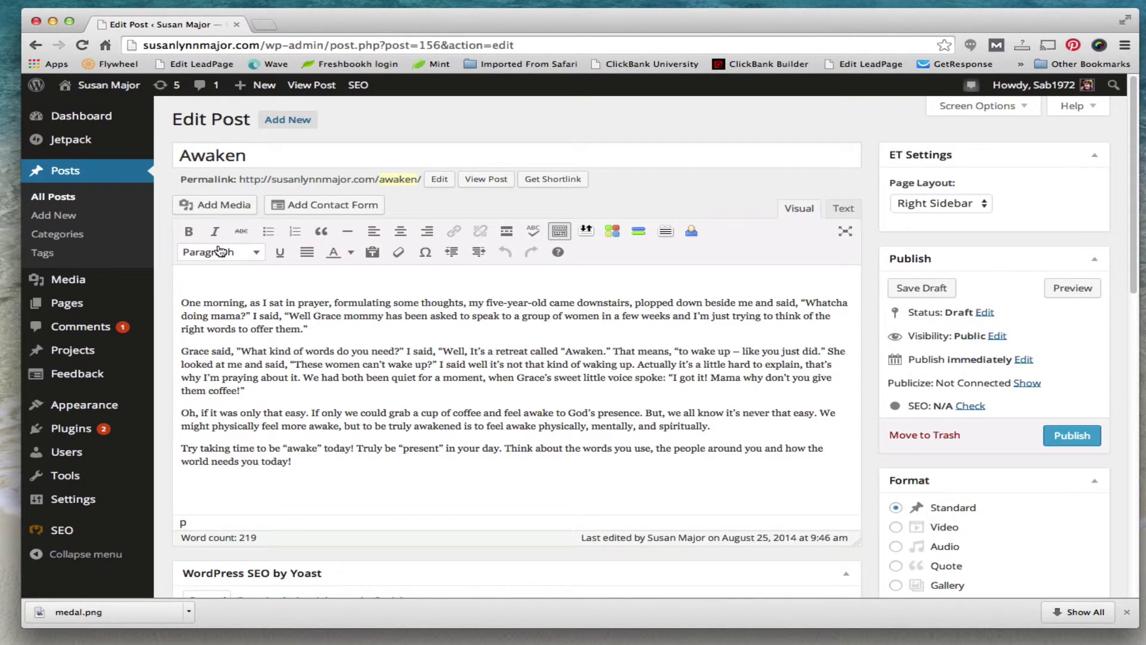
click(181, 302)
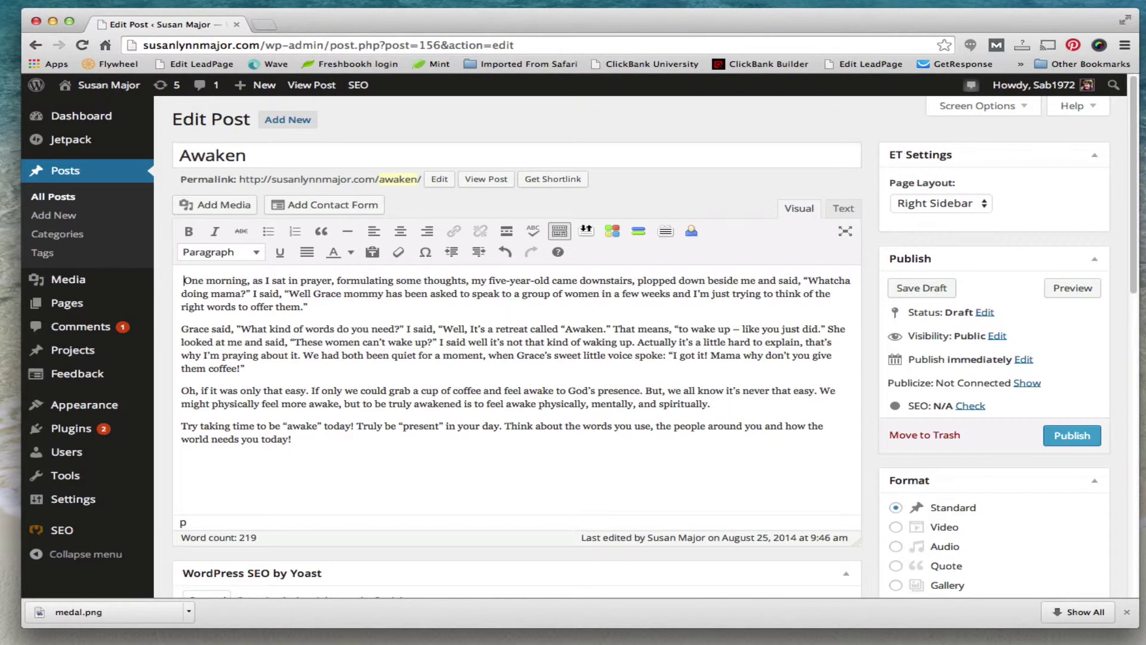
key(Delete)
scroll(392, 251, down, 1)
scroll(393, 250, down, 4)
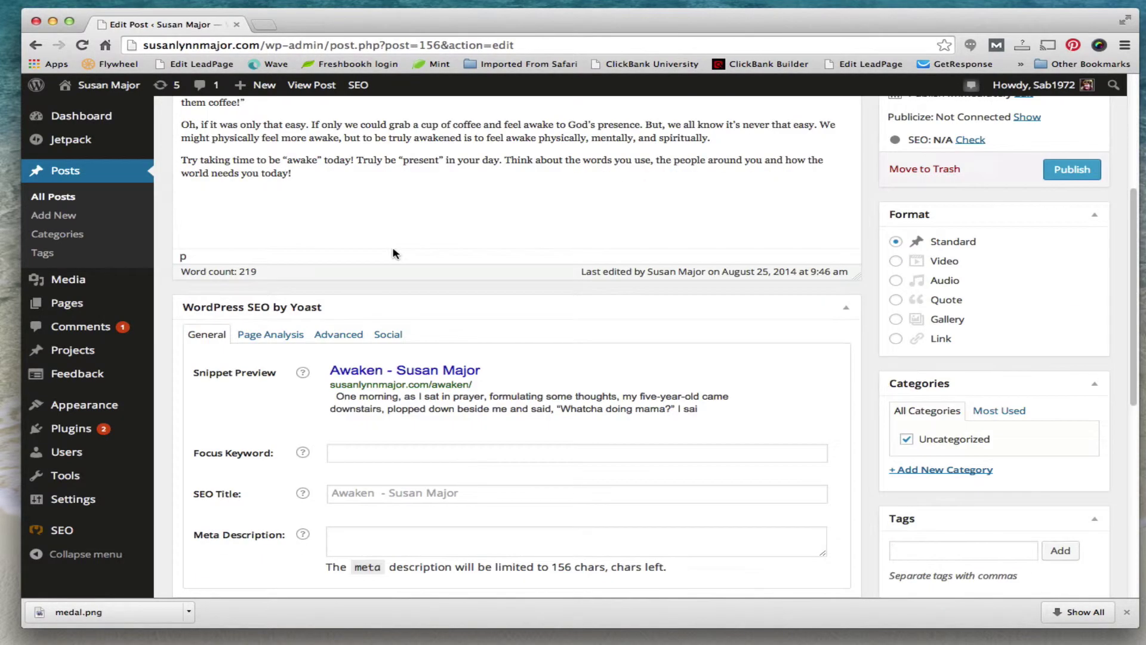
scroll(392, 253, down, 4)
scroll(393, 250, up, 6)
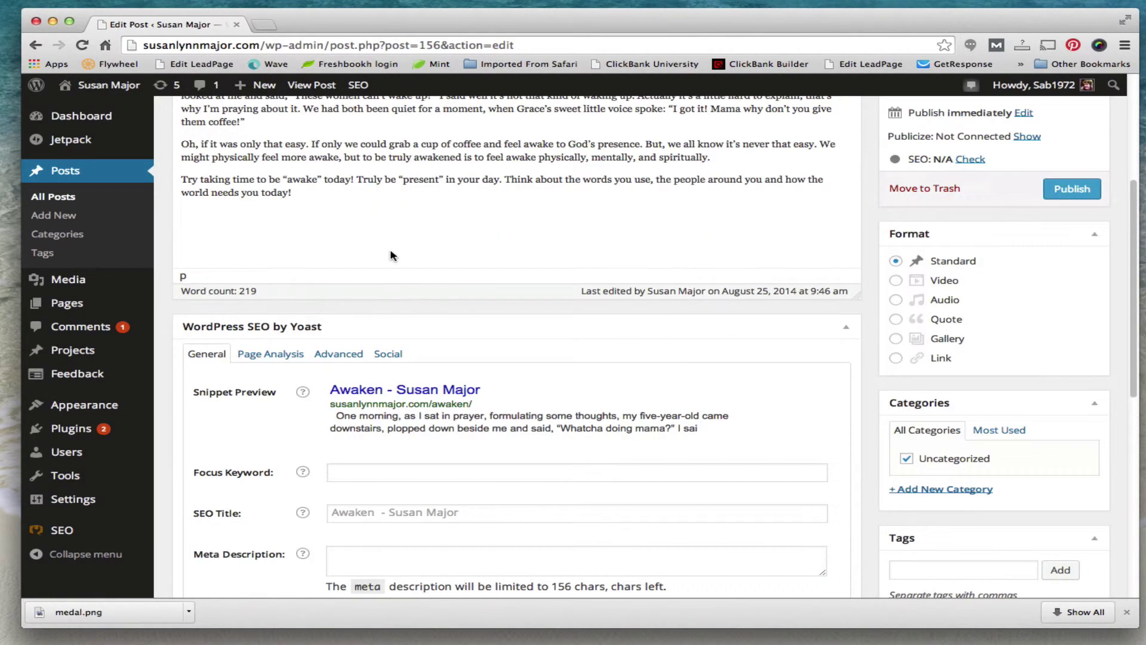
scroll(389, 250, down, 4)
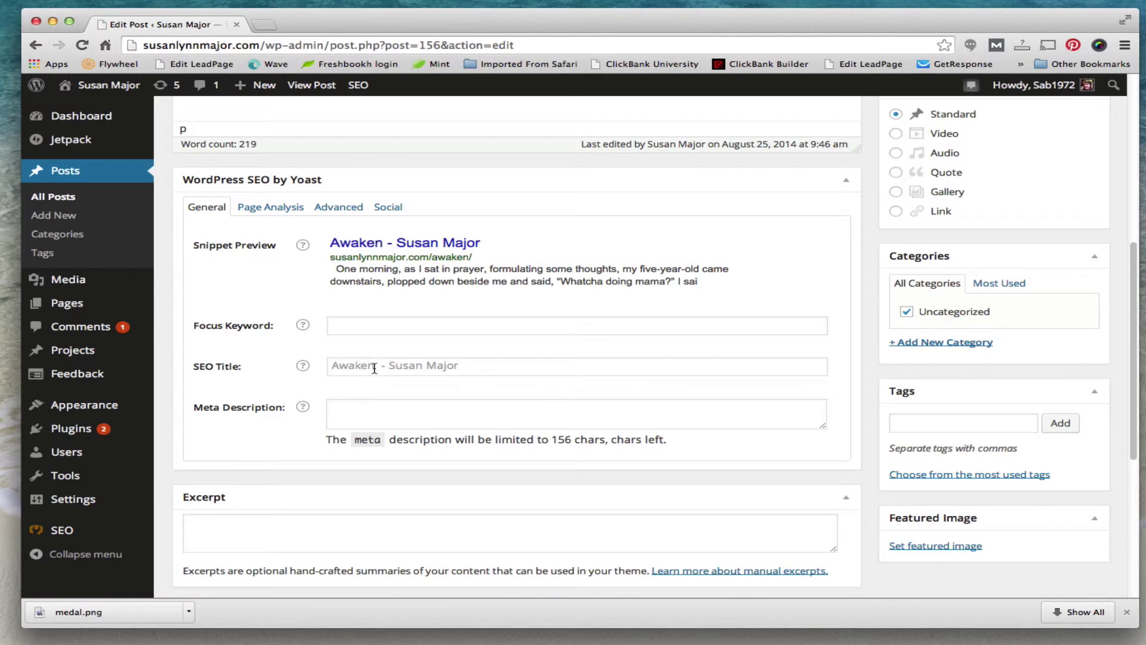
click(522, 374)
text(Awaken the )
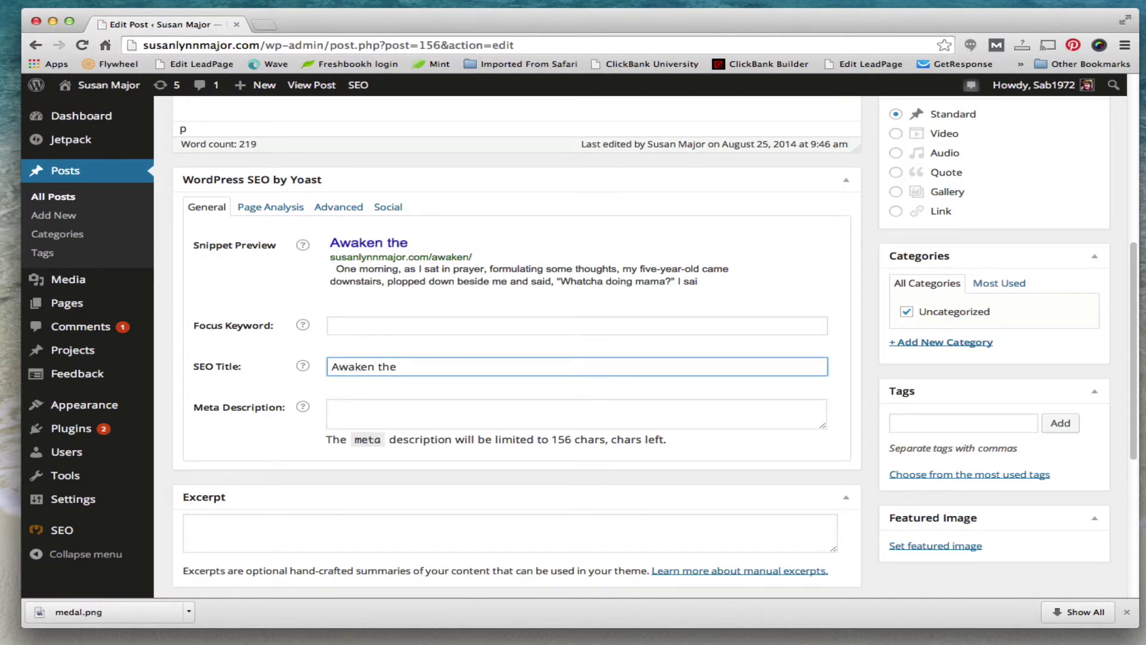
text(inner Sou)
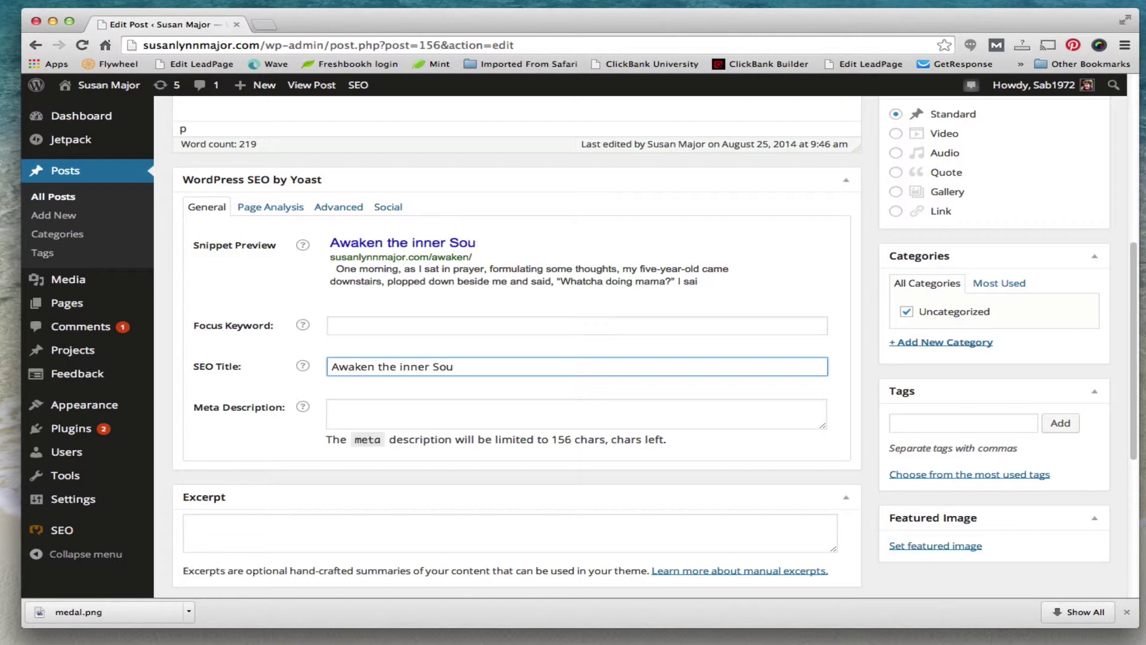
text(l- Susan Major )
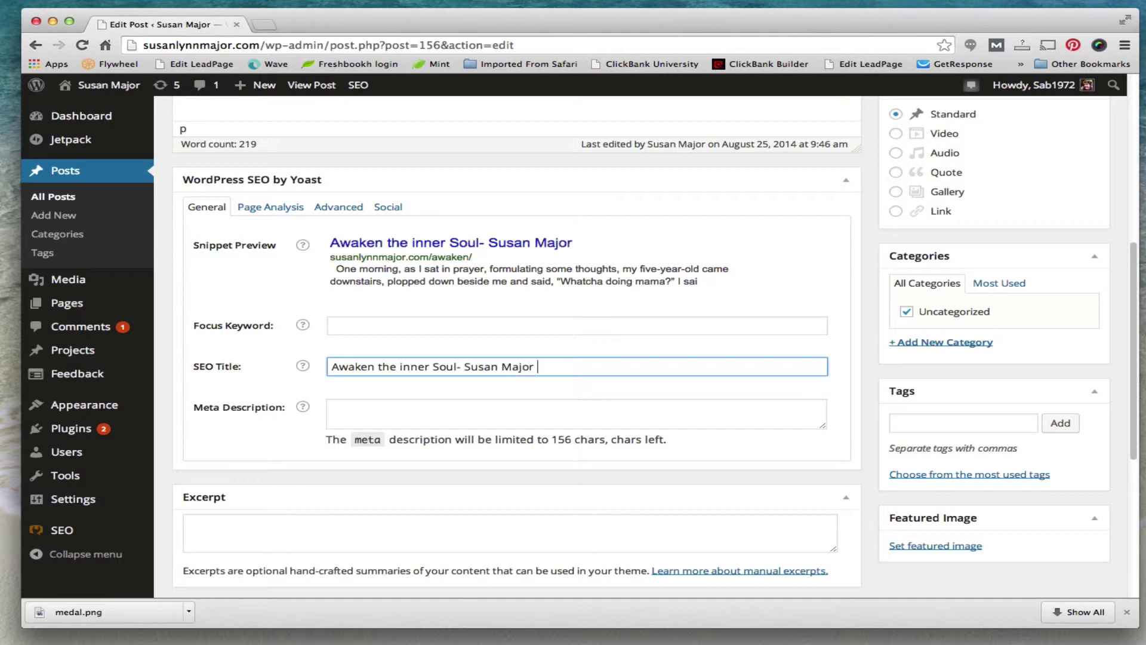
text(author)
drag(574, 366, 329, 366)
key(BackSpace)
scroll(418, 373, down, 3)
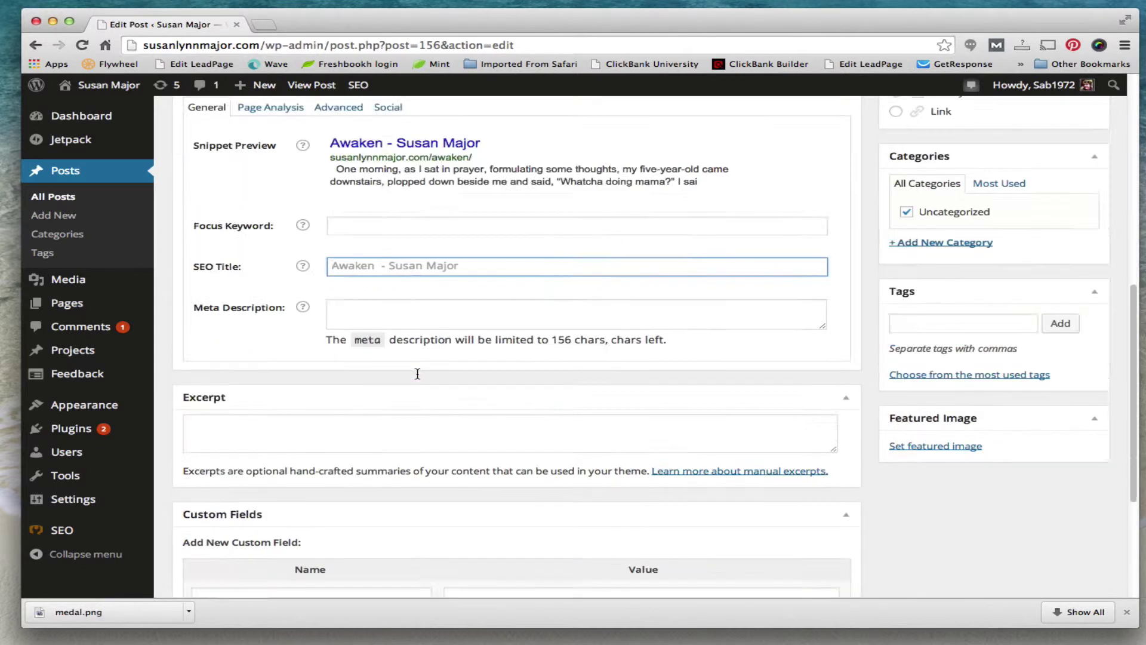
scroll(417, 376, down, 3)
scroll(417, 378, up, 7)
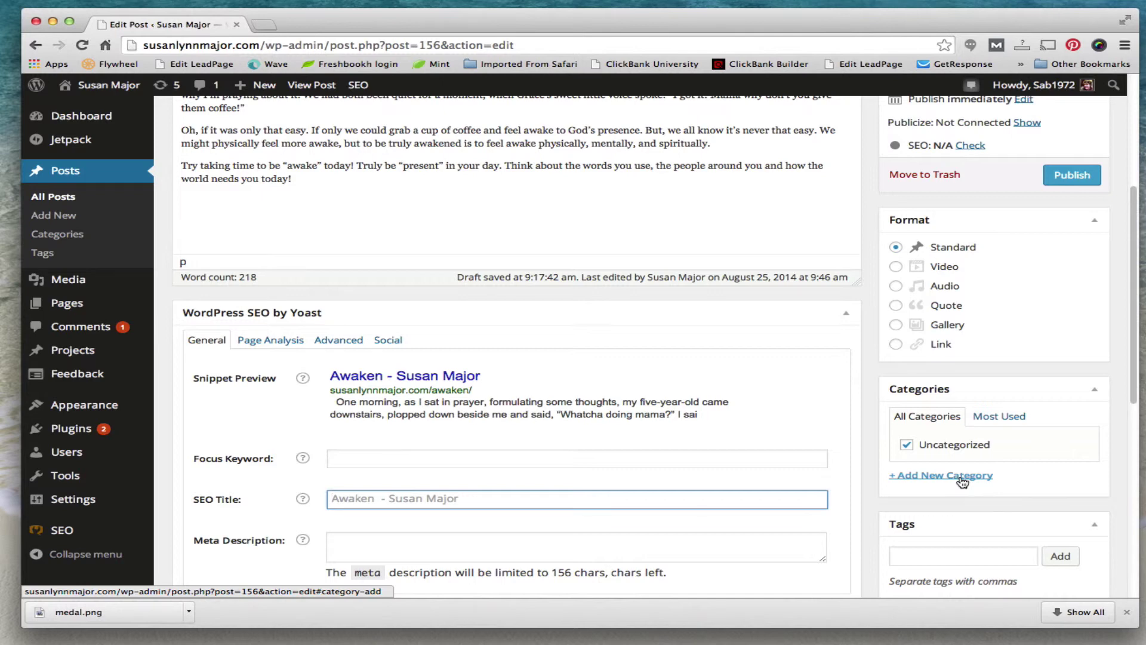
scroll(963, 481, down, 5)
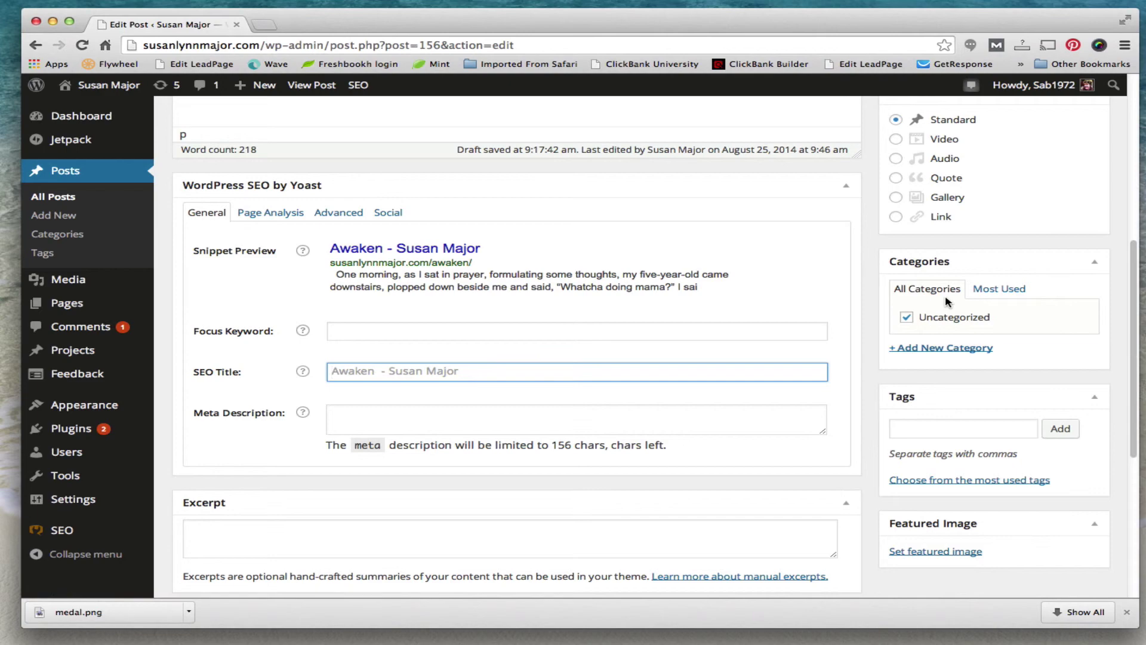
scroll(738, 357, down, 5)
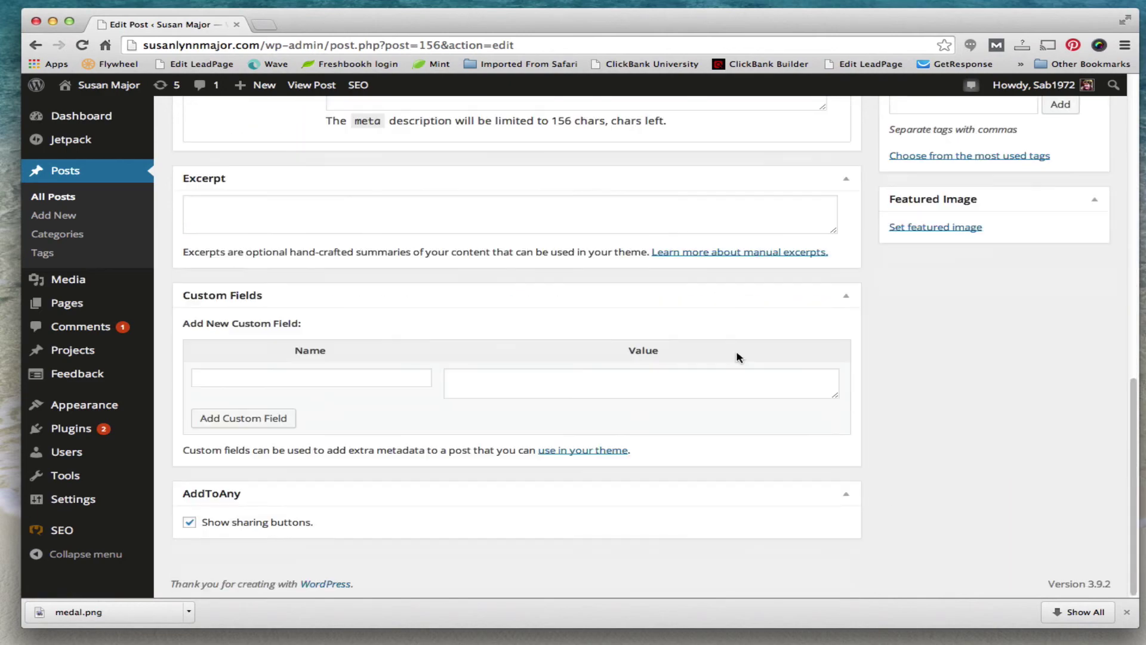
scroll(739, 357, up, 10)
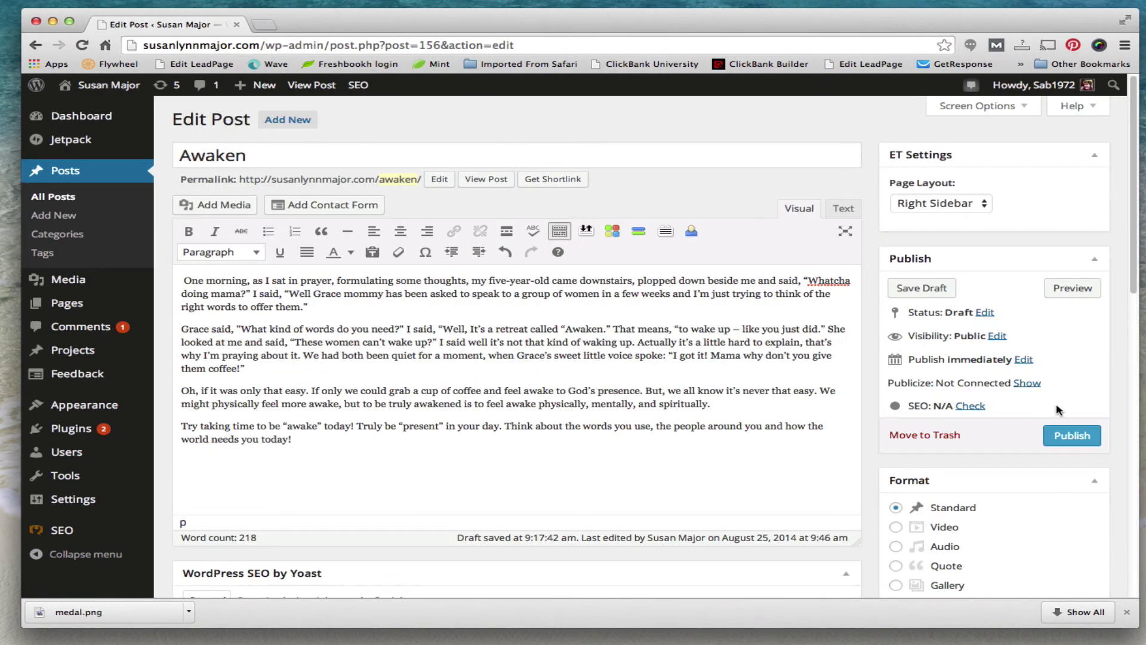
Save Awaken as a draft, then visit the public homepage to check its post previews.
click(916, 289)
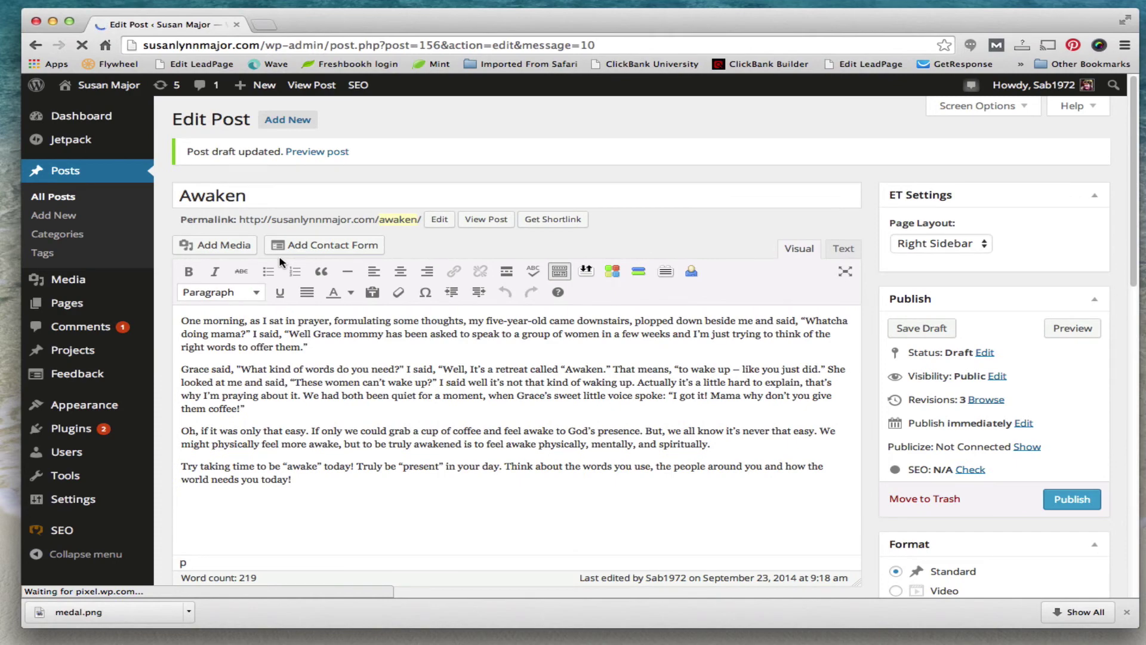
mouse_move(104, 89)
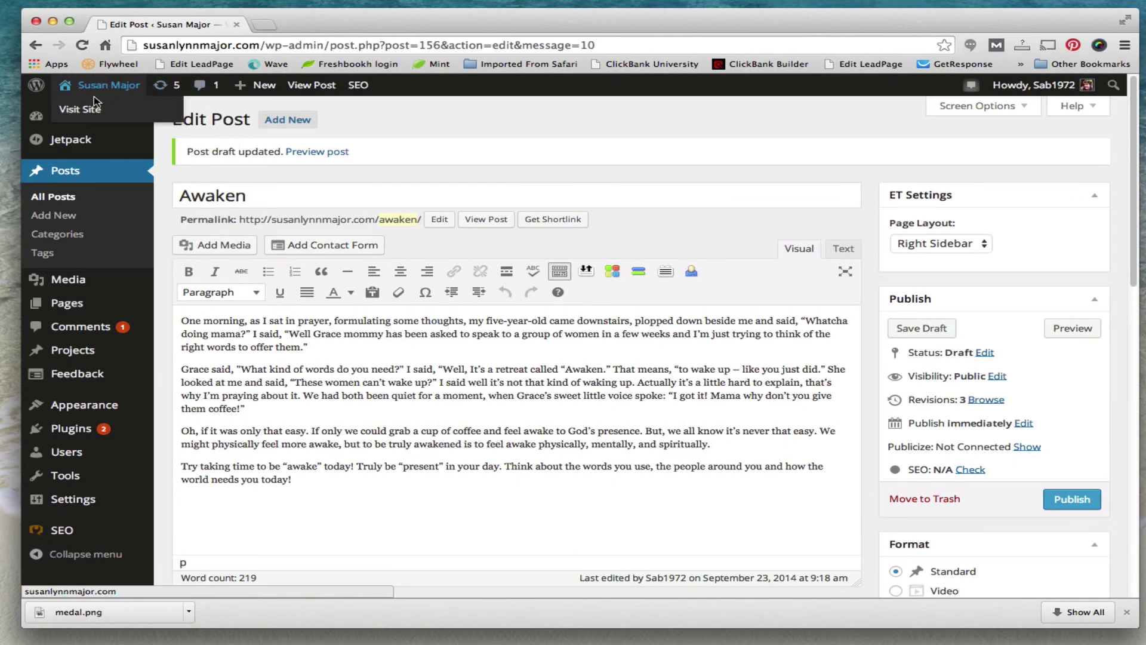
click(91, 111)
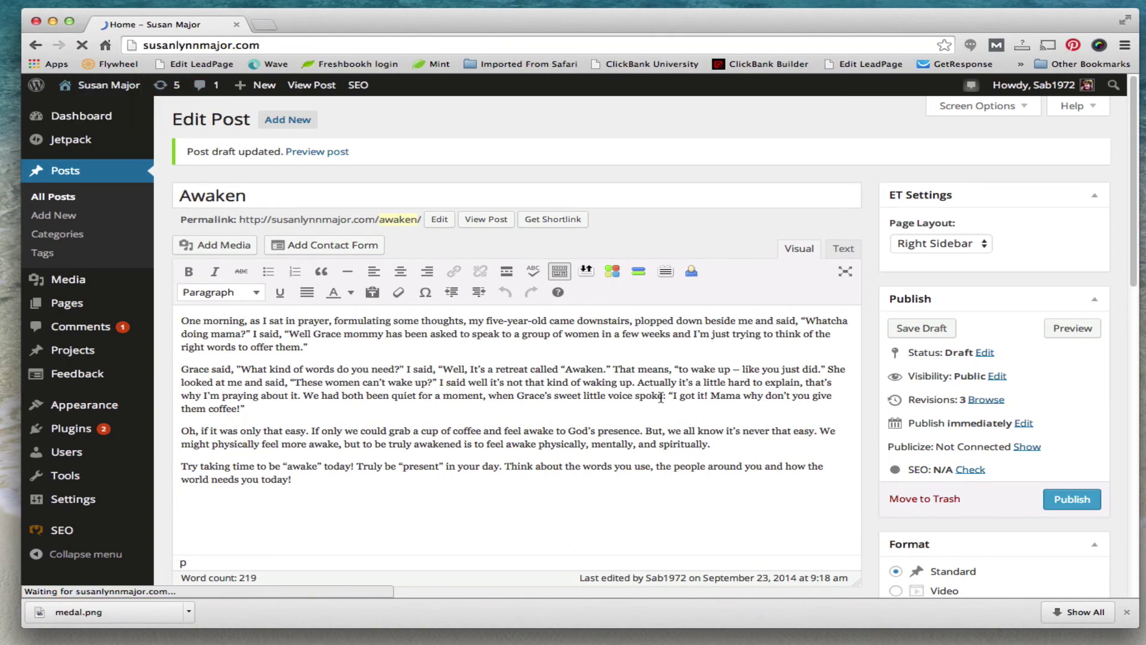
scroll(661, 397, down, 3)
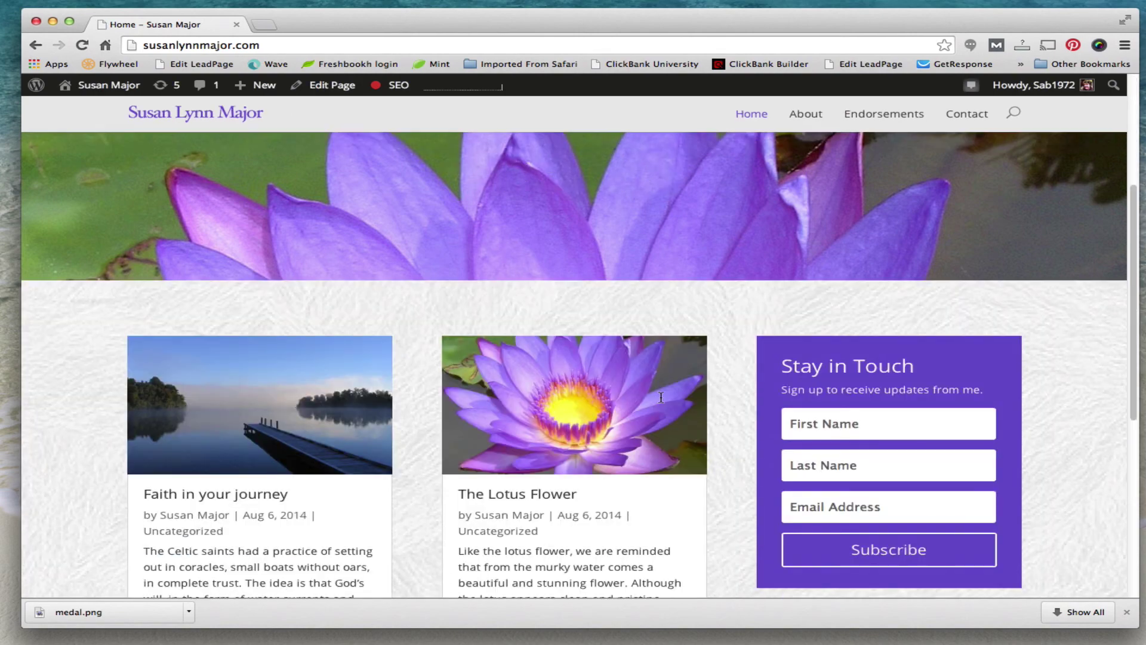